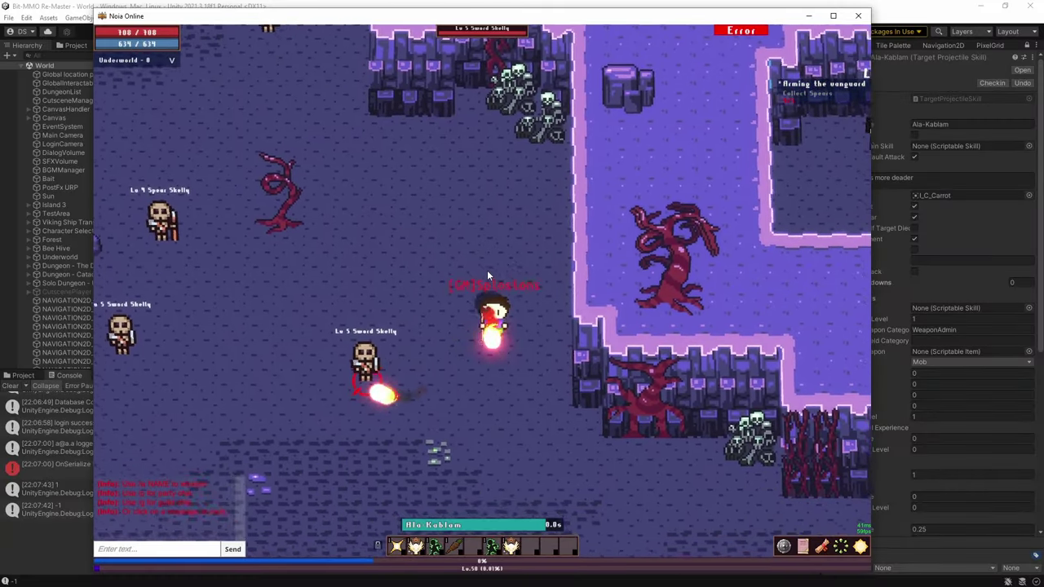
- Roam the Underworld among the sword and spear skellies and pick up a spear for the Collect Spears objective
key(s)
key(a)
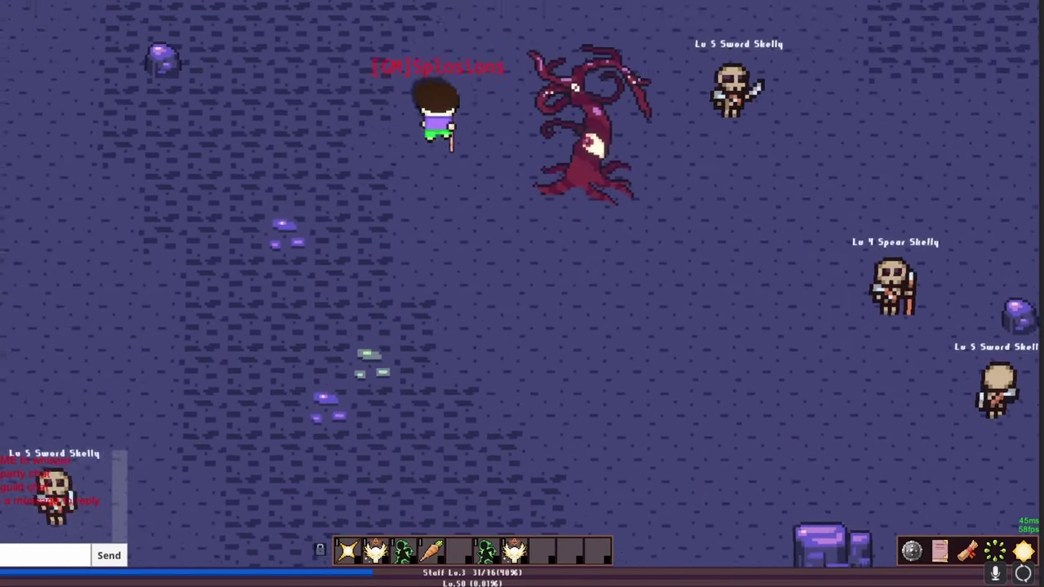
key(w)
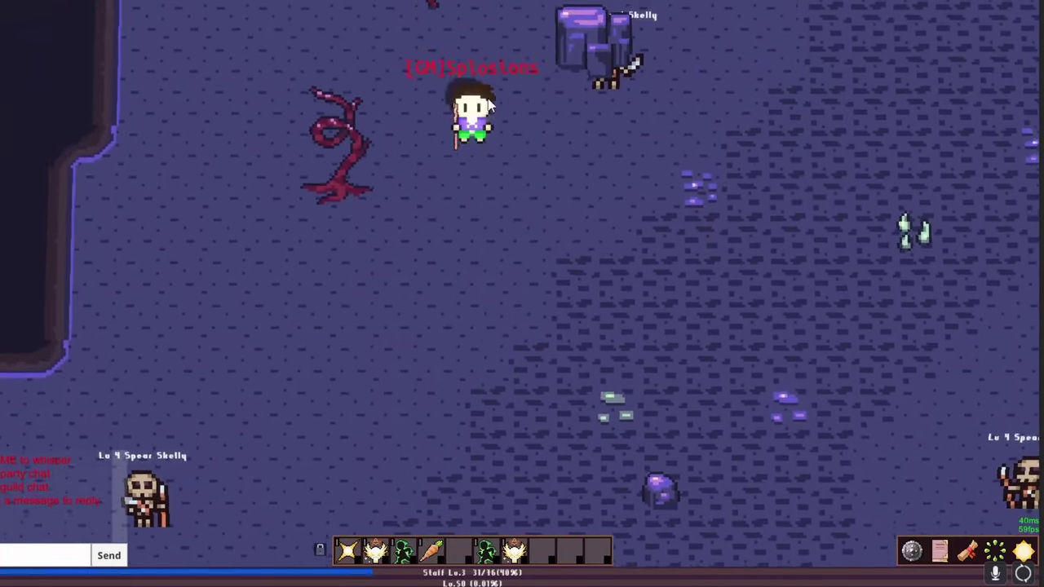
key(w)
key(a)
click(527, 186)
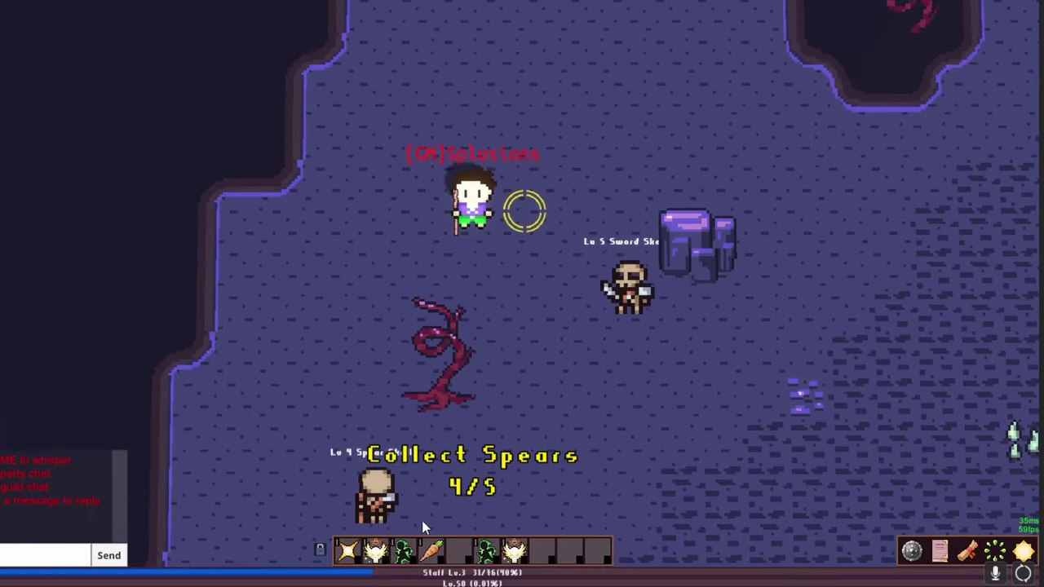
- Cross the Underworld past the pit, attack a Spear Skelly near the twisted tree and collect its dropped spear
key(w)
key(d)
key(d)
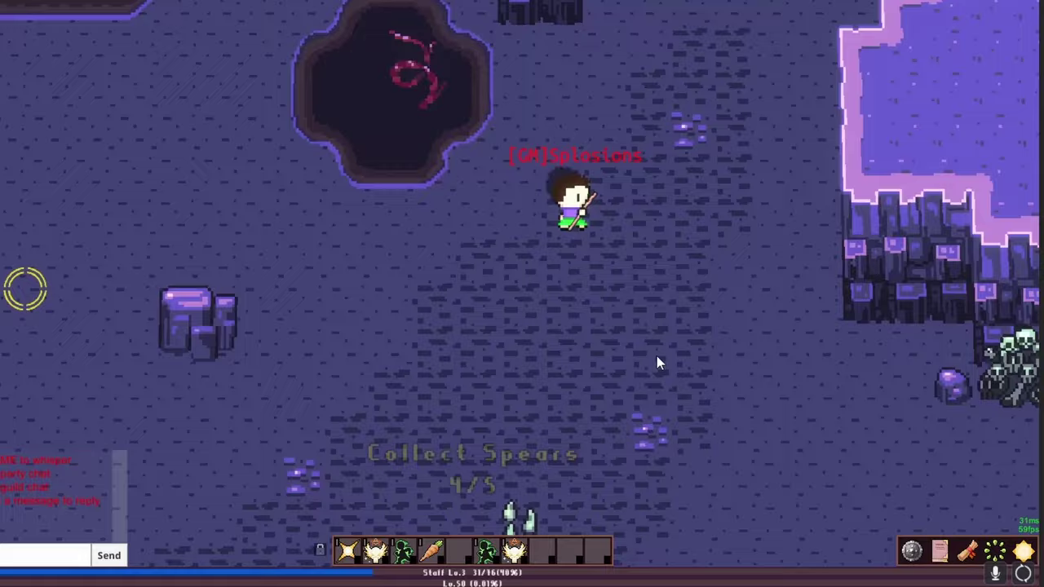
key(s)
key(s)
key(w)
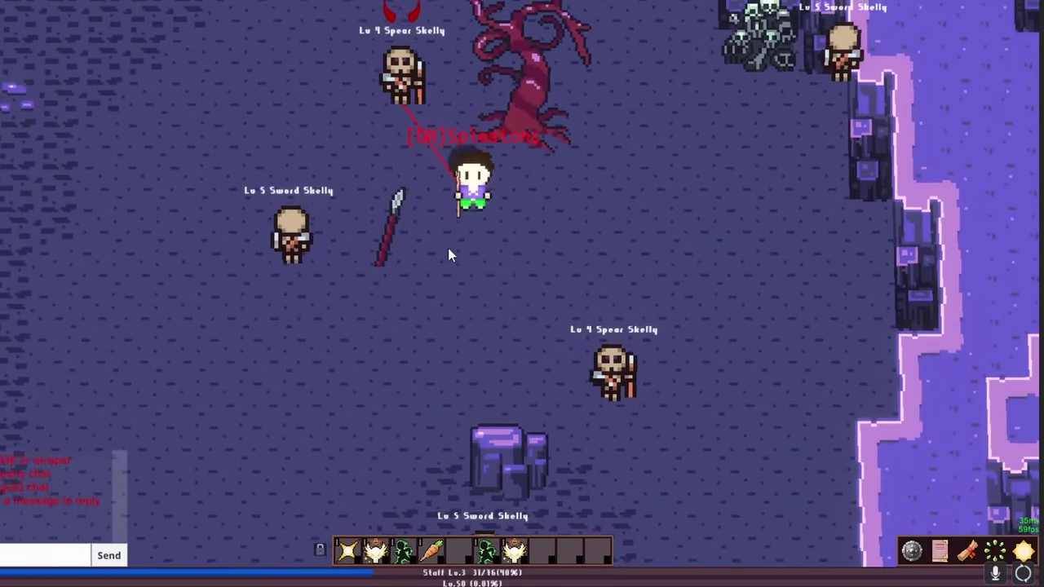
key(space)
key(a)
click(455, 244)
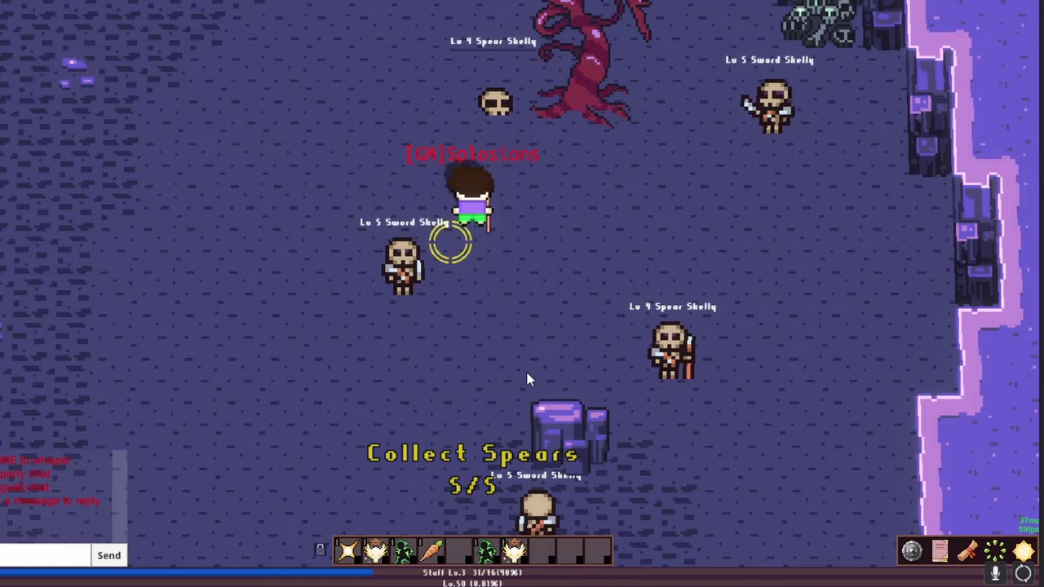
- Walk away from the skellies, following the cliffs through the Underworld to the passage between the skull pillars
key(w)
key(d)
key(s)
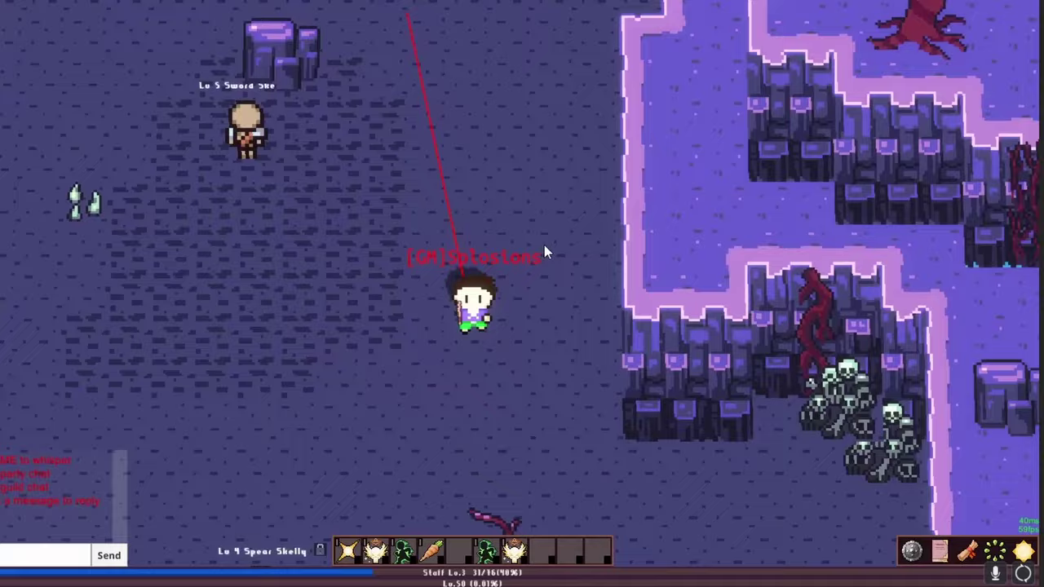
key(s)
key(d)
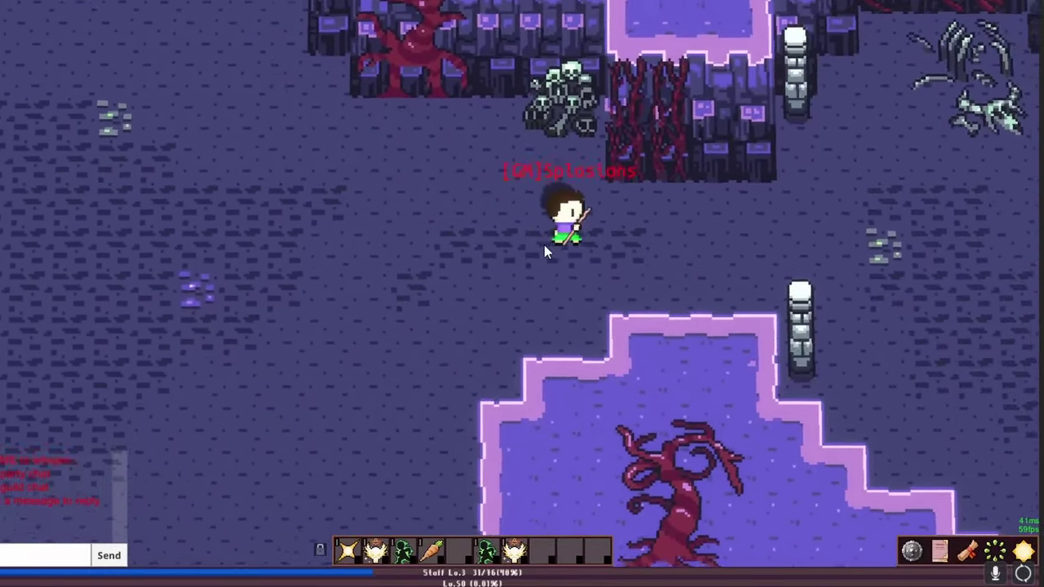
key(d)
key(s)
key(a)
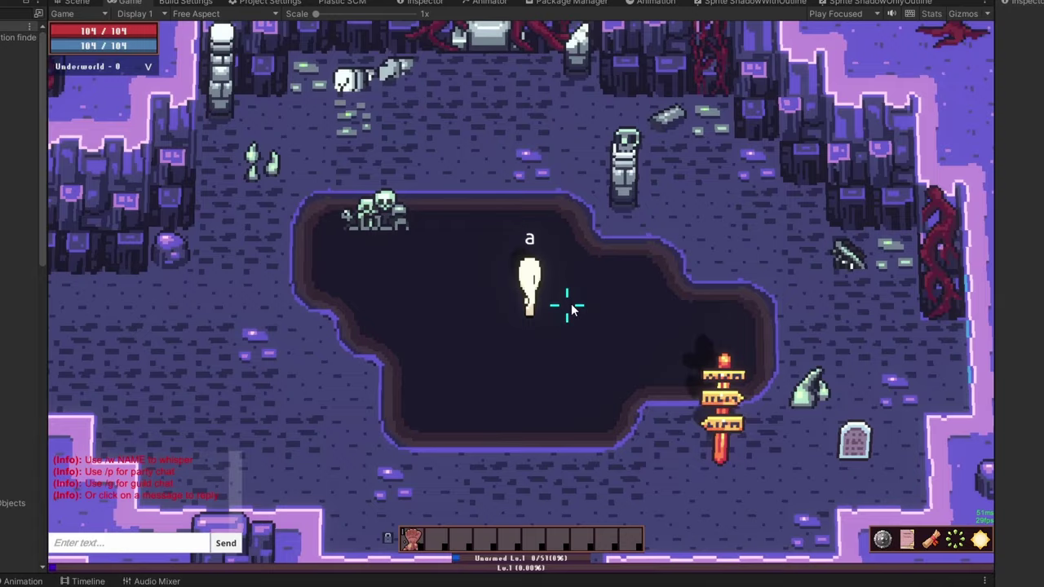
- Walk the hairless test character around the dark pit near the signpost in the running game
key(w)
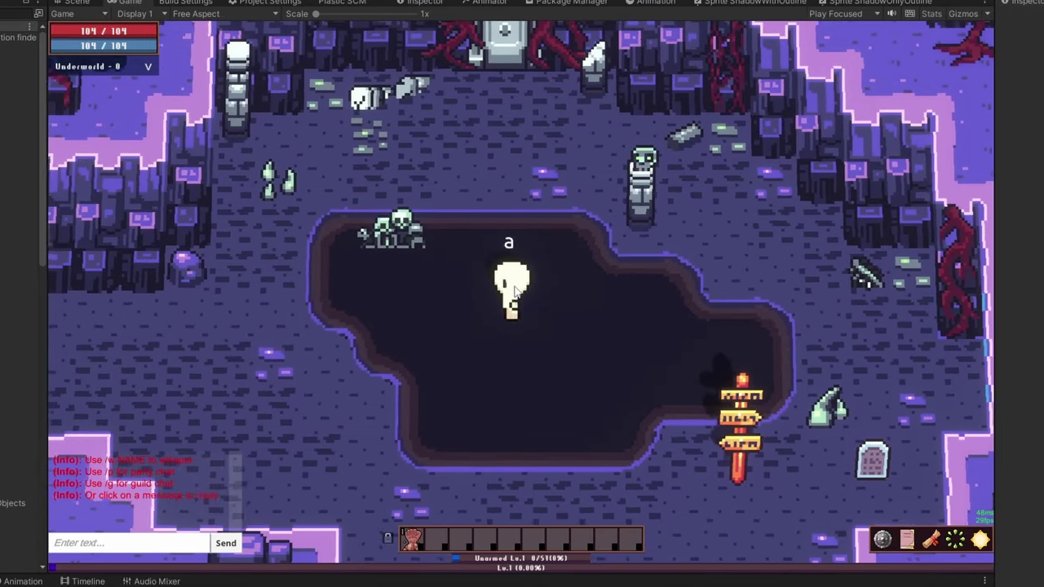
key(d)
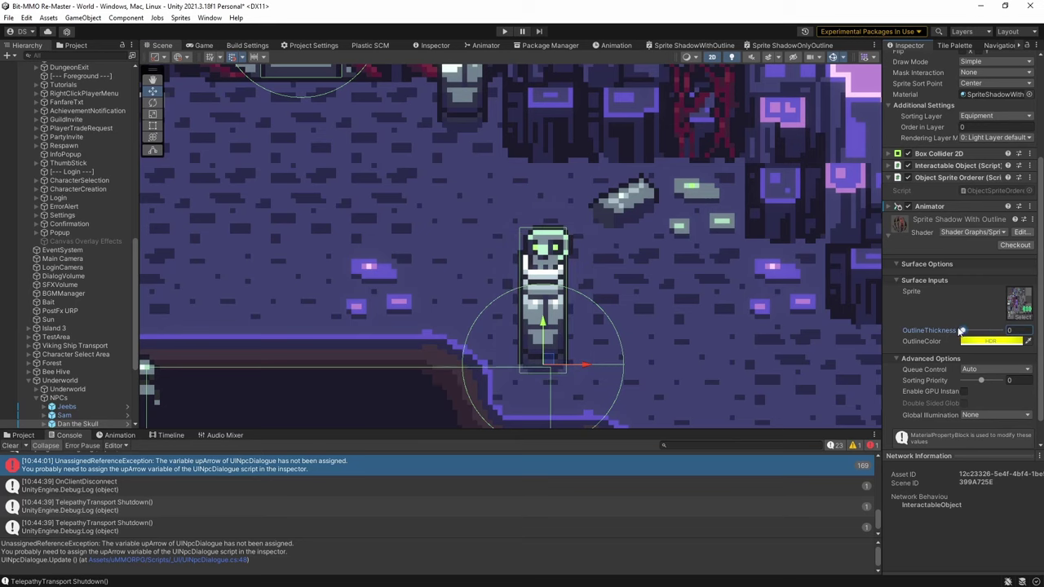
- Set the OutlineThickness of Dan the Skull's sprite shadow material to 0
mouse_move(969, 332)
mouse_down()
mouse_move(1014, 332)
mouse_move(962, 333)
mouse_up()
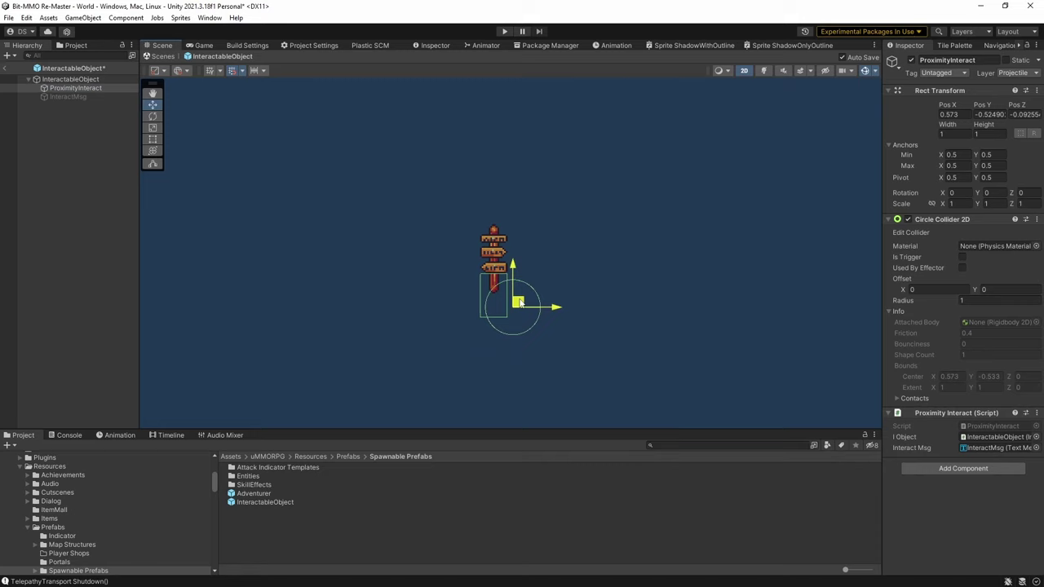
- Try moving the ProximityInteract collider away from the signpost prefab, undo each move and select InteractMsg
key(ctrl+z)
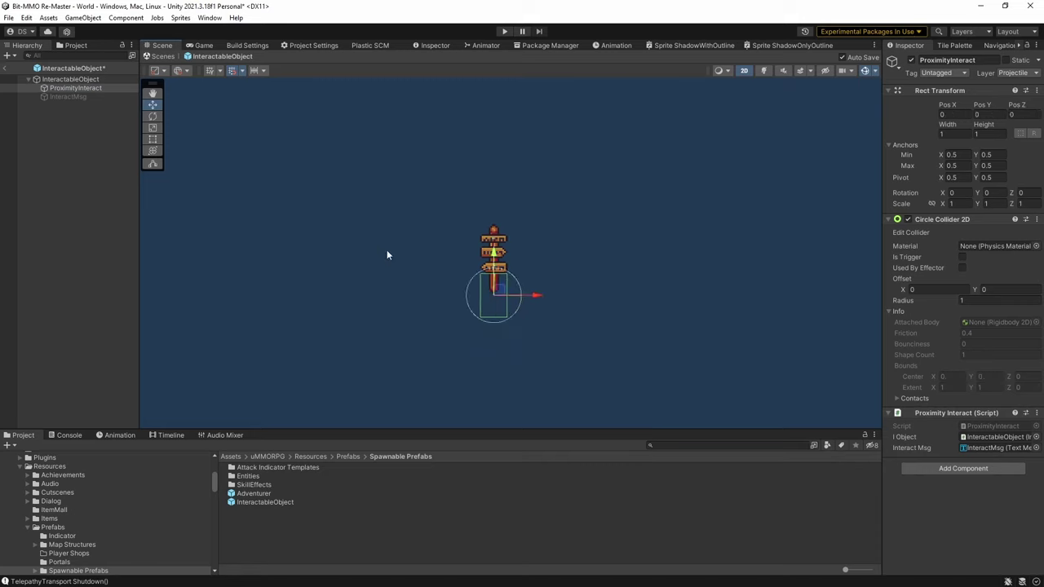
click(75, 88)
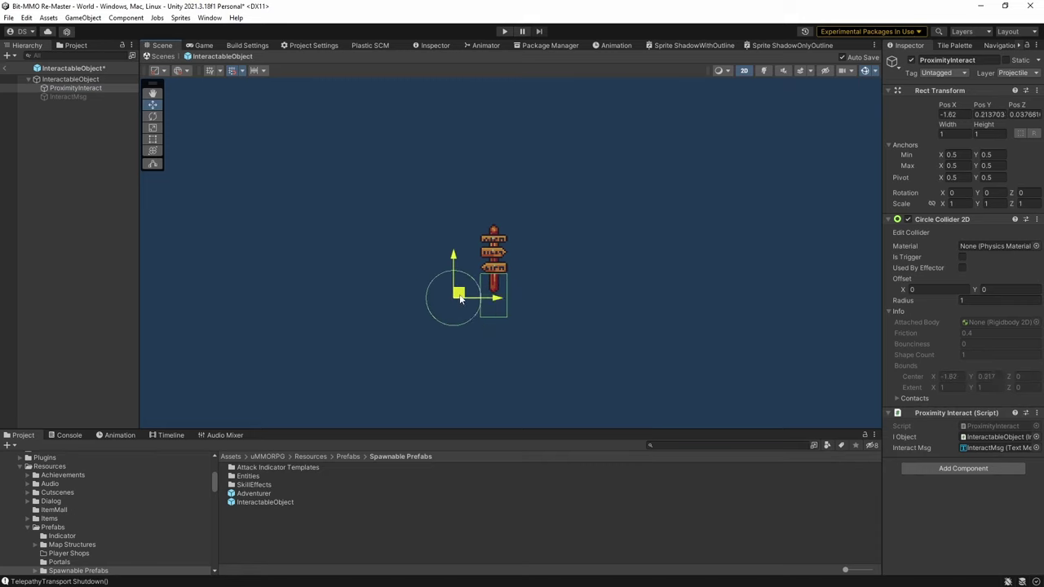
key(ctrl+z)
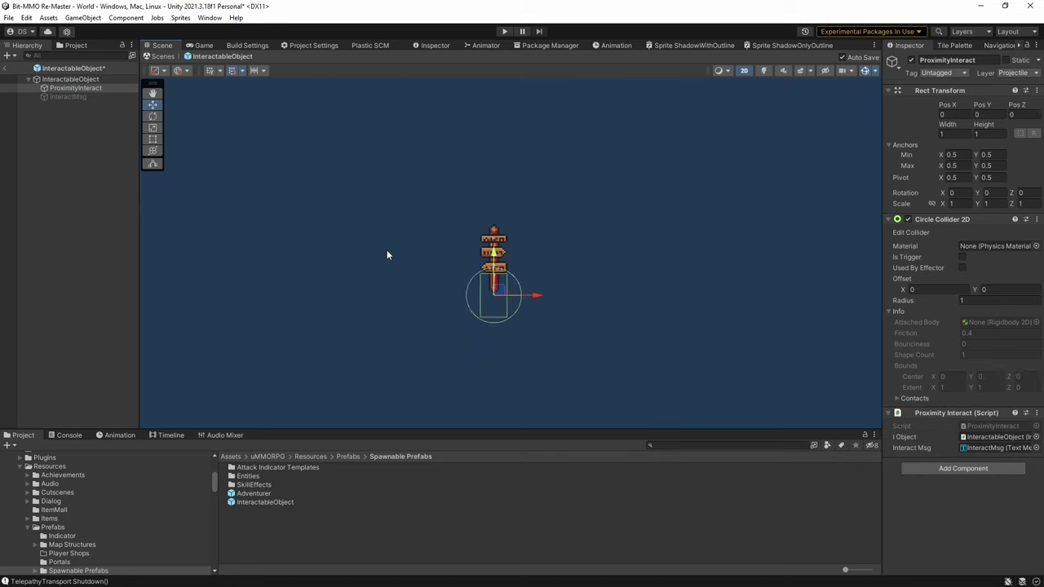
click(67, 96)
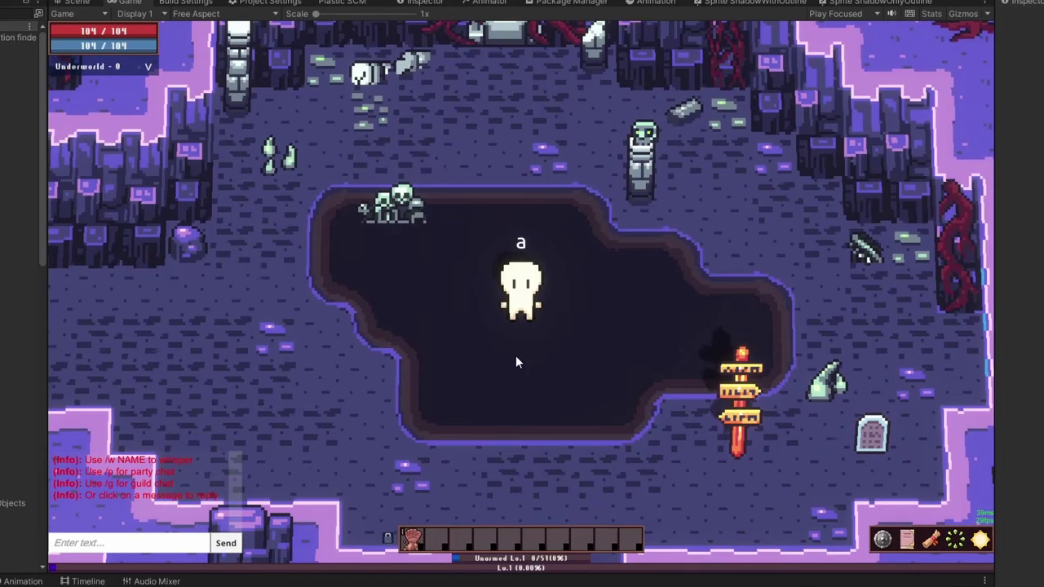
- Walk to Dan the Skull in the running game and open his dialogue with the interact control
key(d)
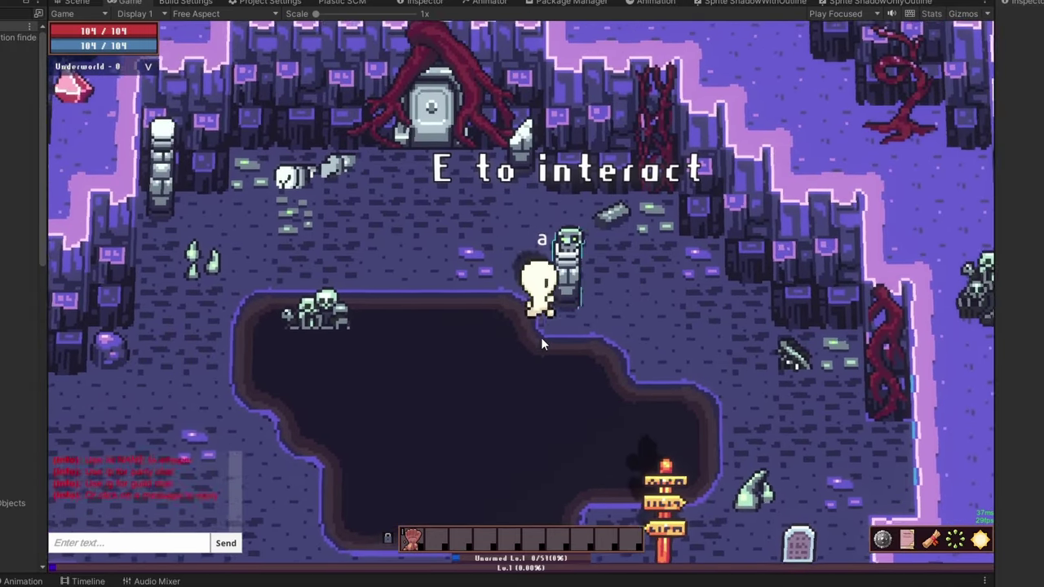
key(e)
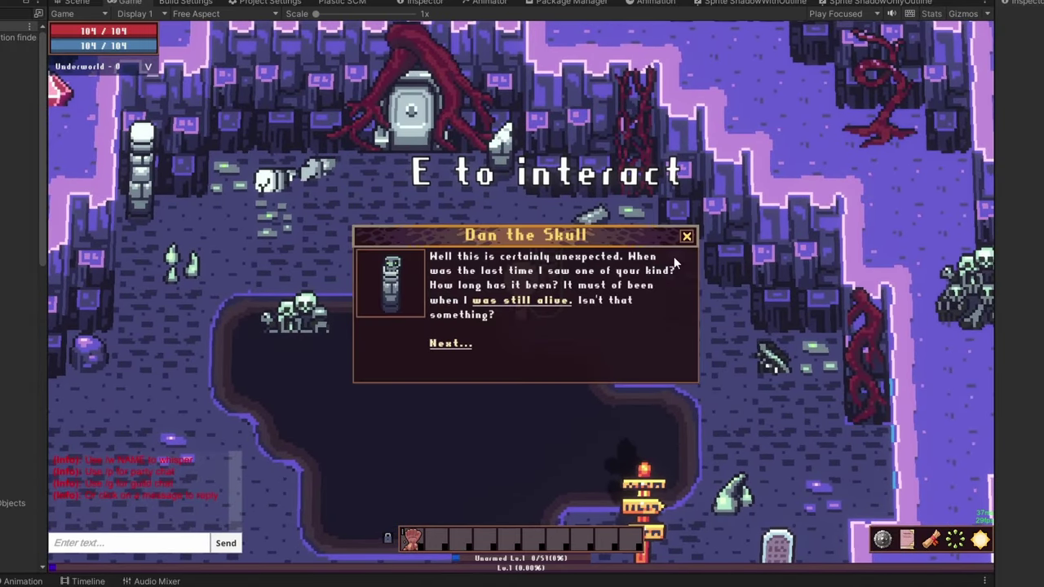
- Rebind the Interact function's primary key to B in the keybinds and close the settings
click(530, 411)
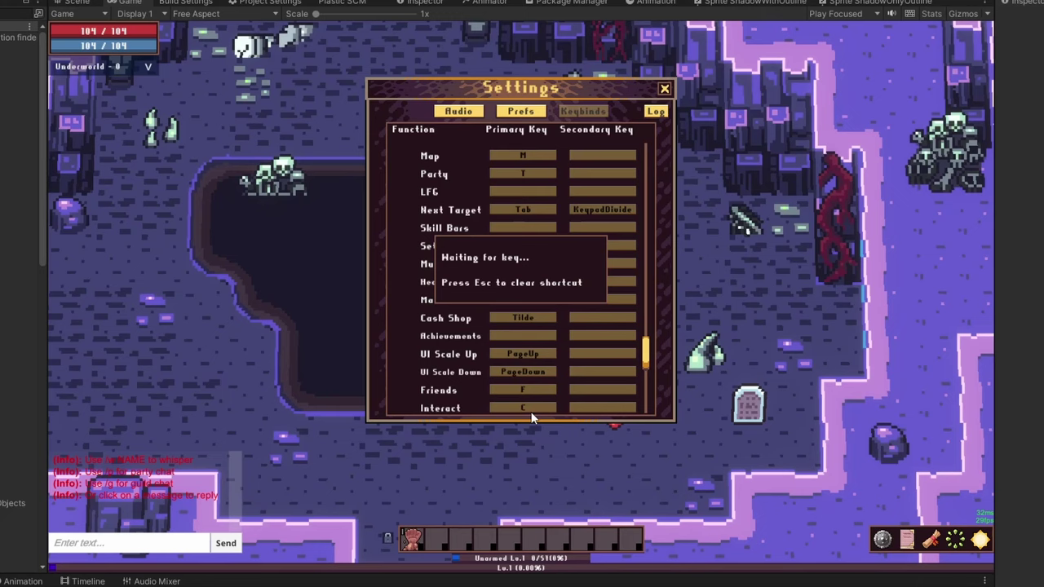
key(b)
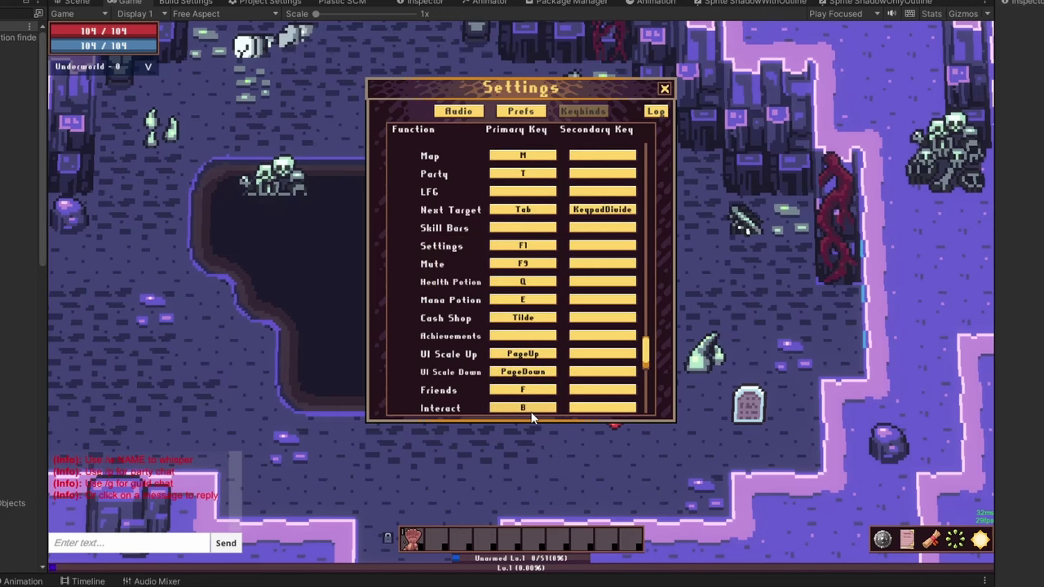
click(664, 90)
click(583, 246)
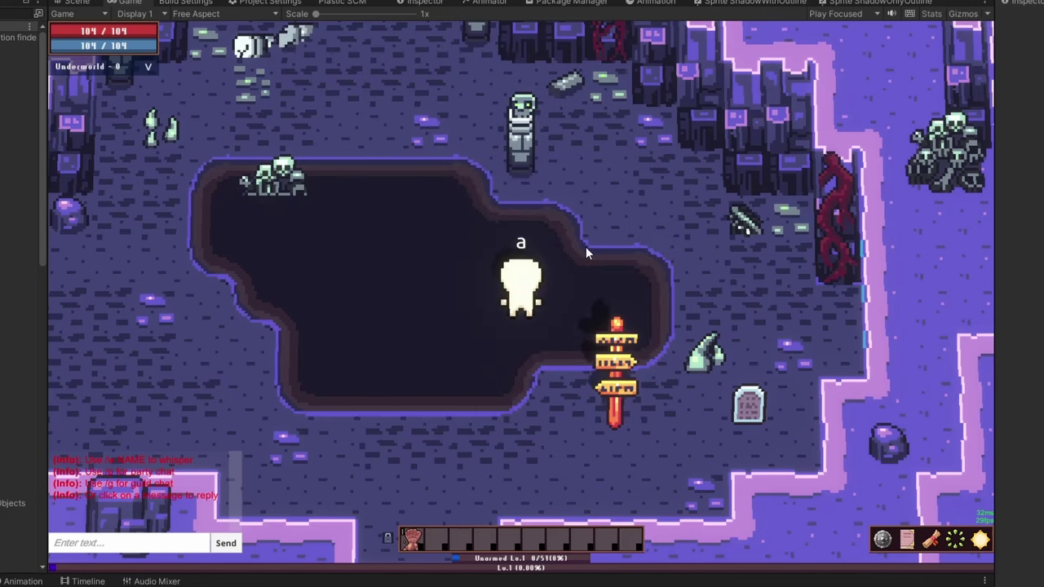
- Walk to the signpost and back up past Dan the Skull to test the rebound interact prompt
key(s)
key(d)
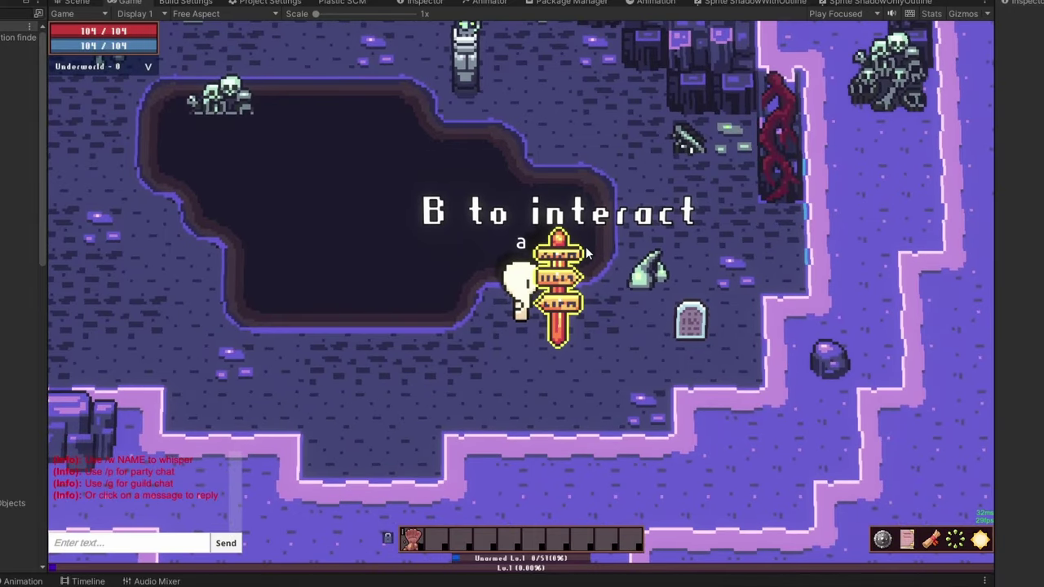
key(w)
key(a)
key(w)
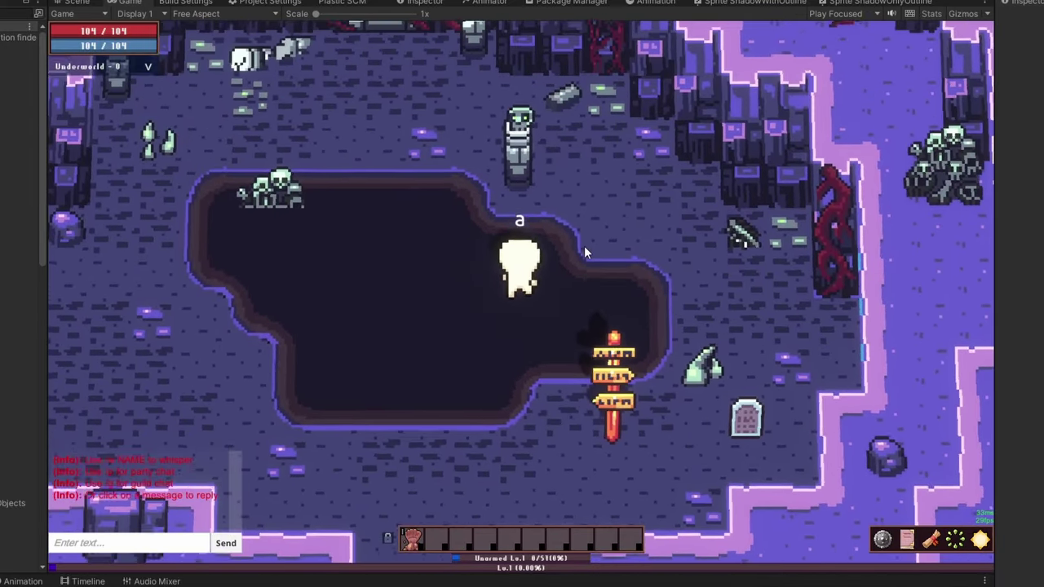
key(w)
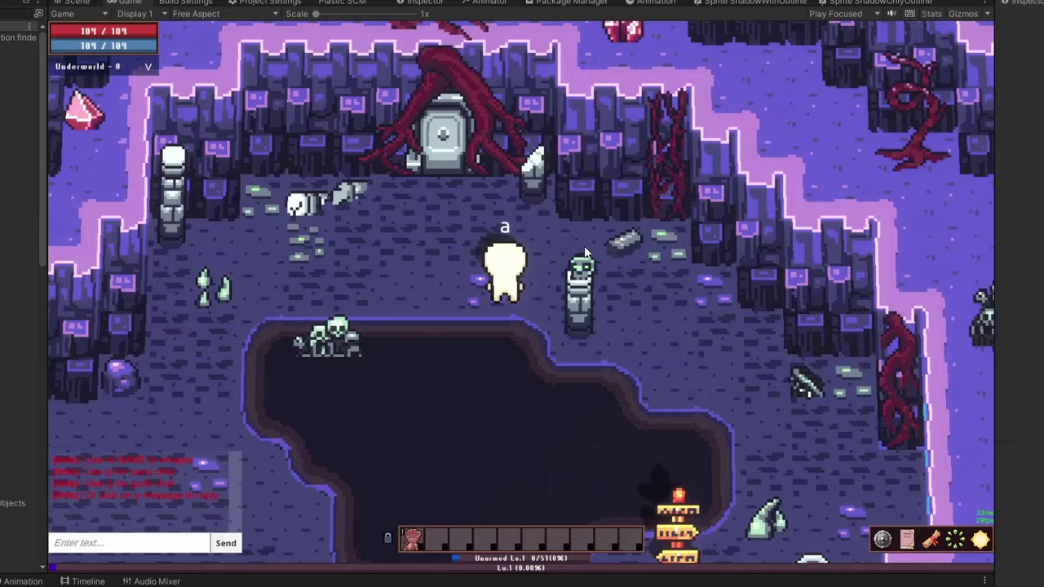
key(b)
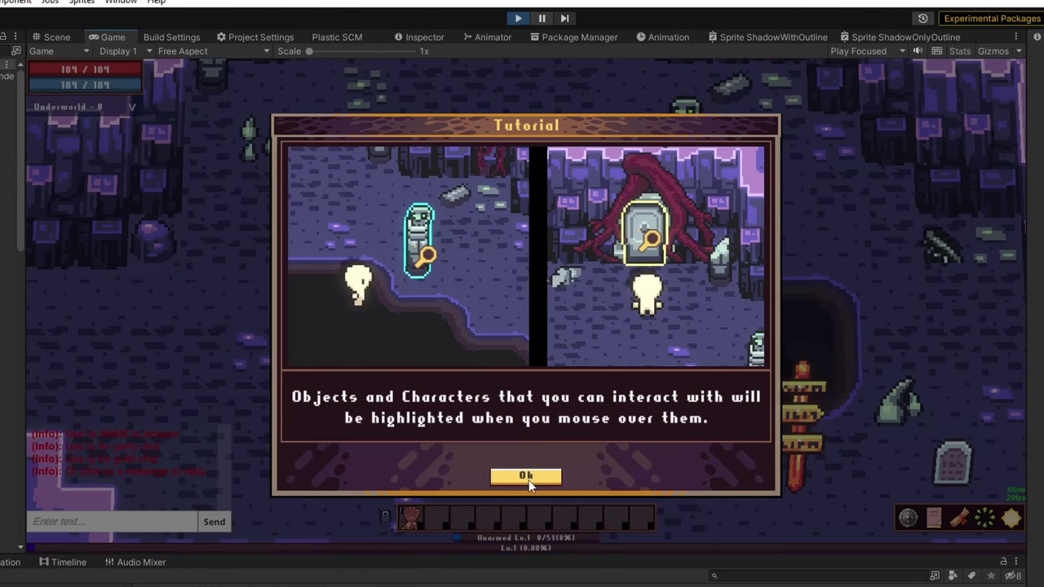
- Dismiss the tutorial about highlighted objects, walk up to Dan the Skull and start talking to him
click(526, 476)
click(656, 191)
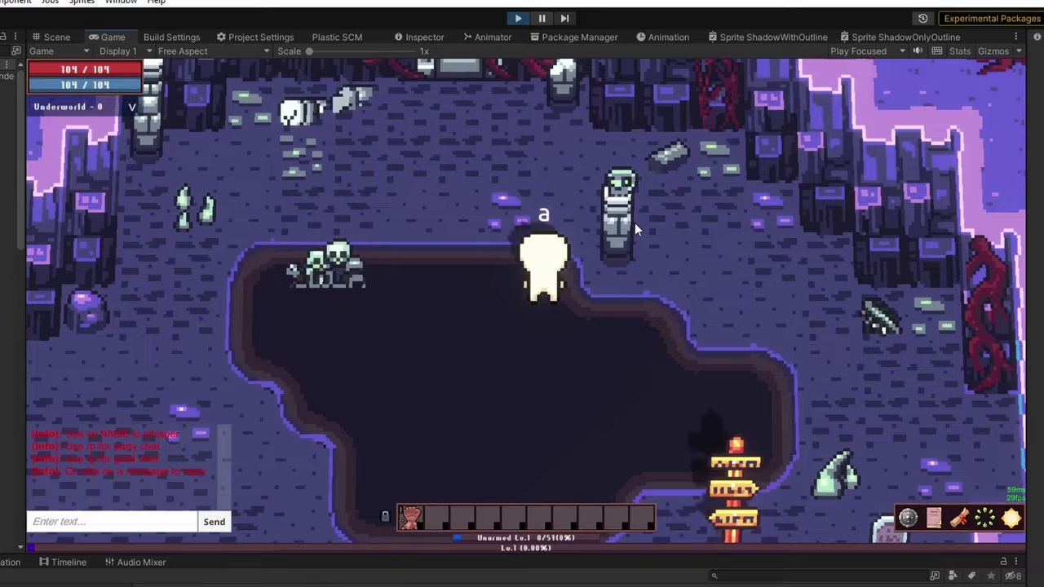
key(b)
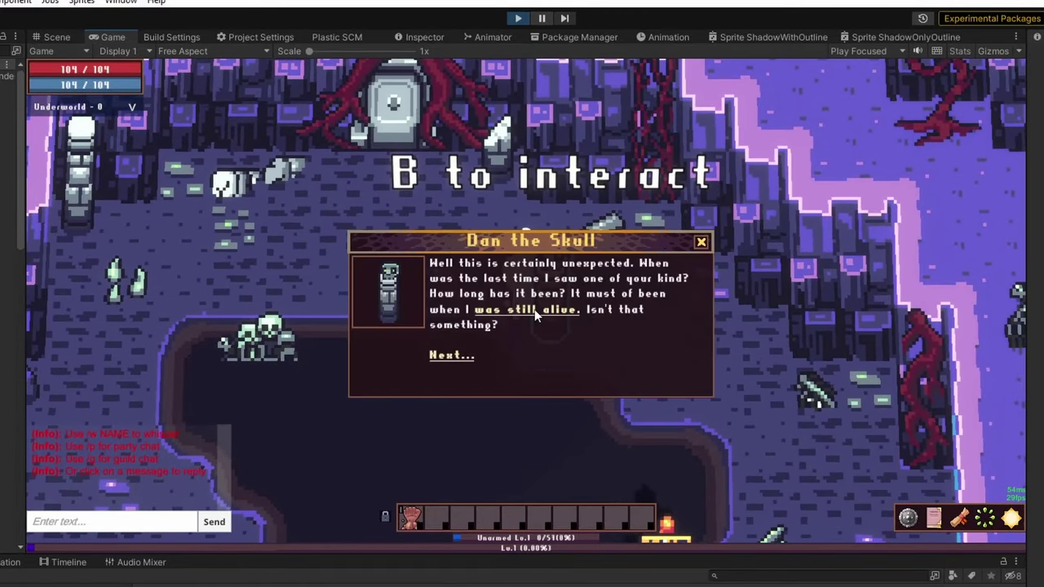
- Follow the "was still alive" dialogue link and accept Dan's quest "It's not safe..."
click(534, 309)
scroll(533, 339, down, 3)
scroll(547, 339, down, 2)
click(587, 329)
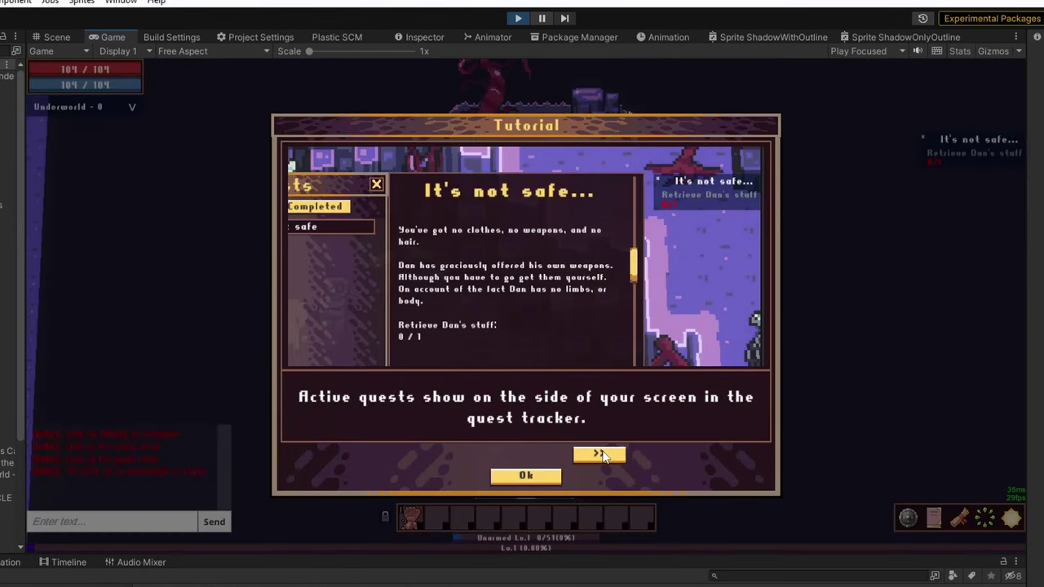
- Page through the quest tutorial to its last page and close it
click(599, 454)
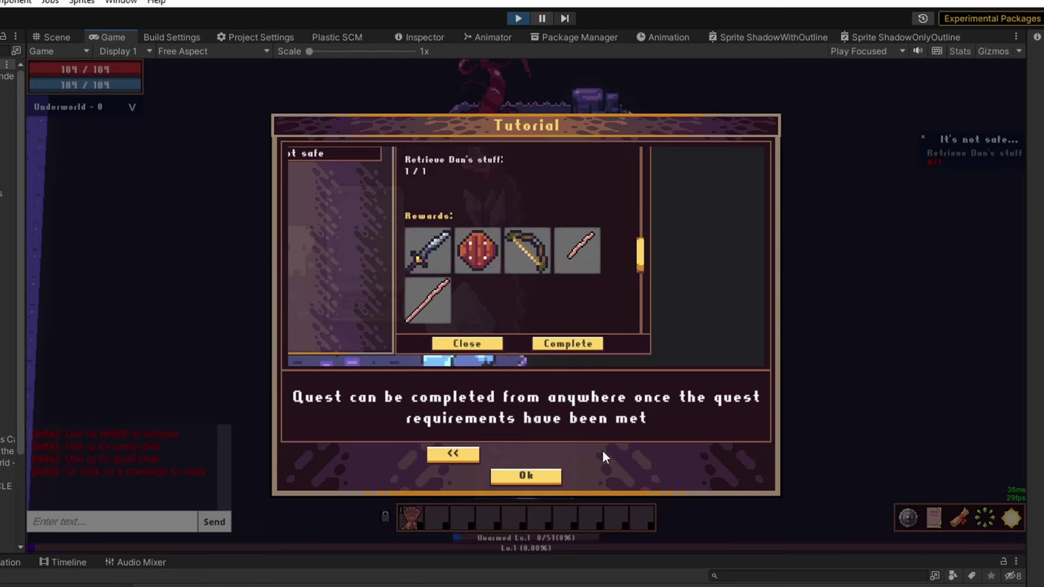
click(525, 474)
- Walk up to the stone monument on the crystal island, retrieve Dan's stuff and head back down the path
key(w)
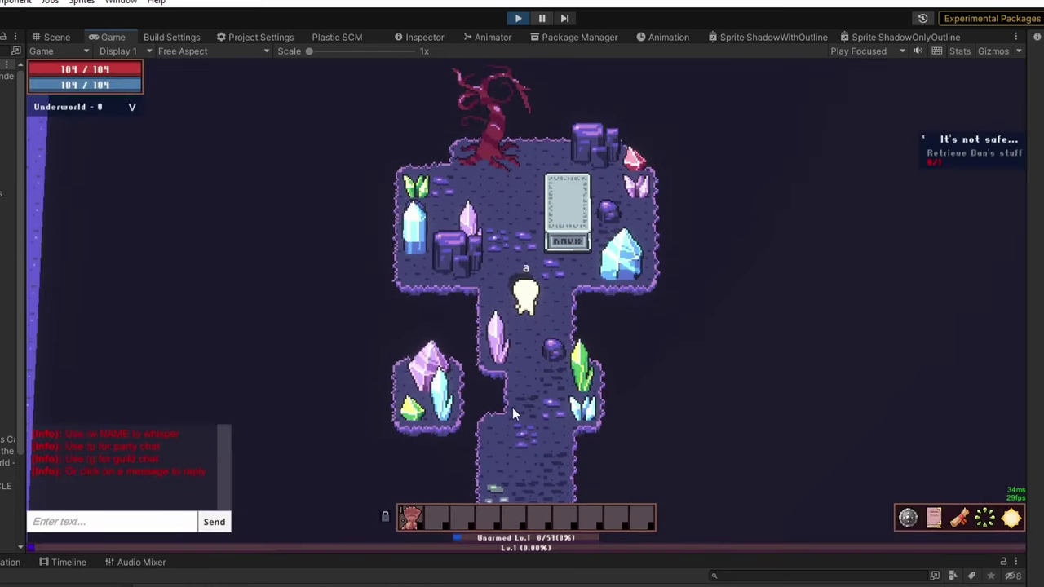
key(b)
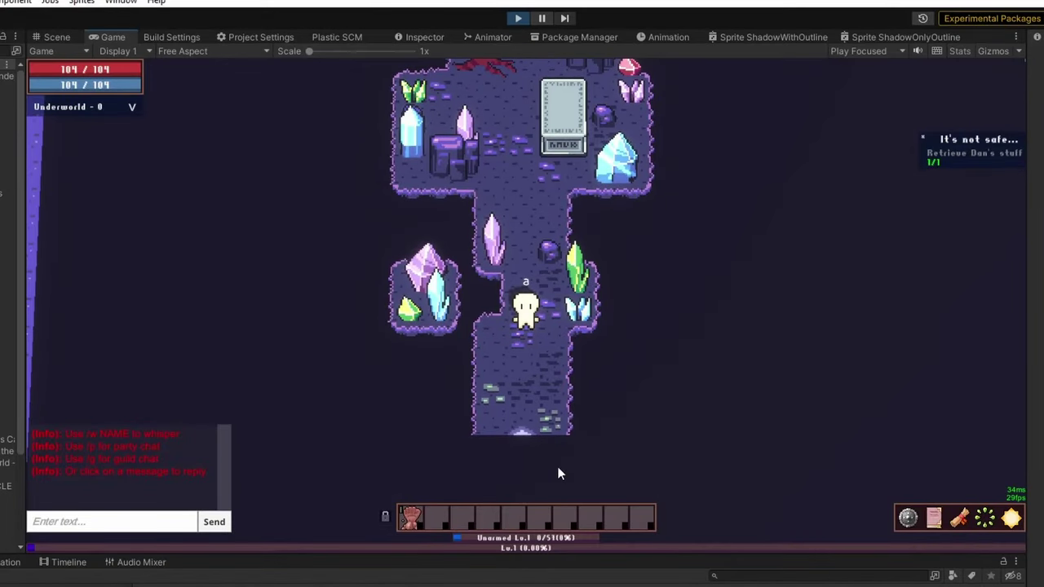
key(s)
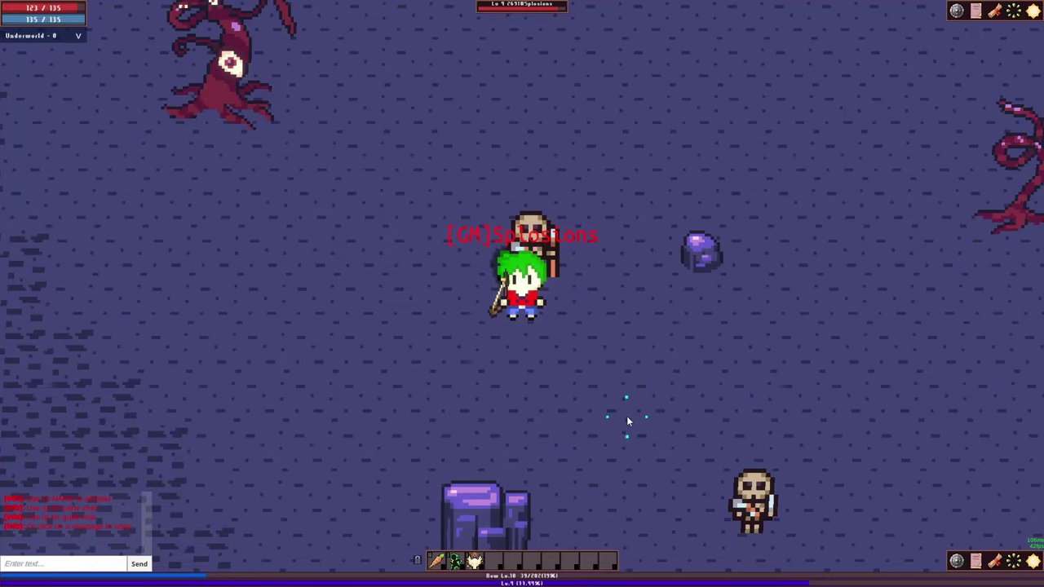
- Walk the character southeast past the skellies in the Underworld, then head northeast beyond the twisted red tree while they give chase
key(s)
key(d)
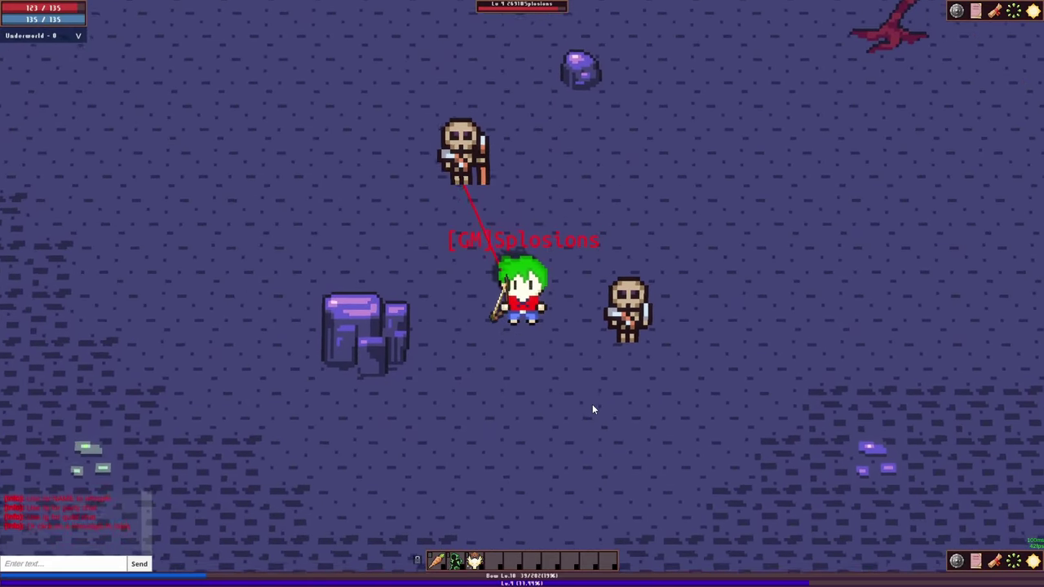
key(s)
key(d)
key(w)
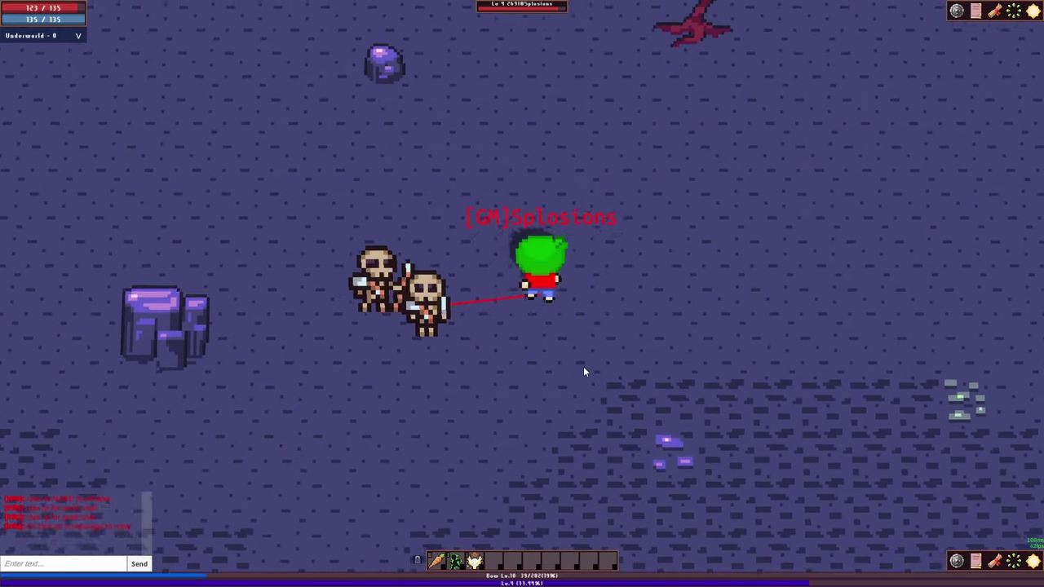
key(w+d)
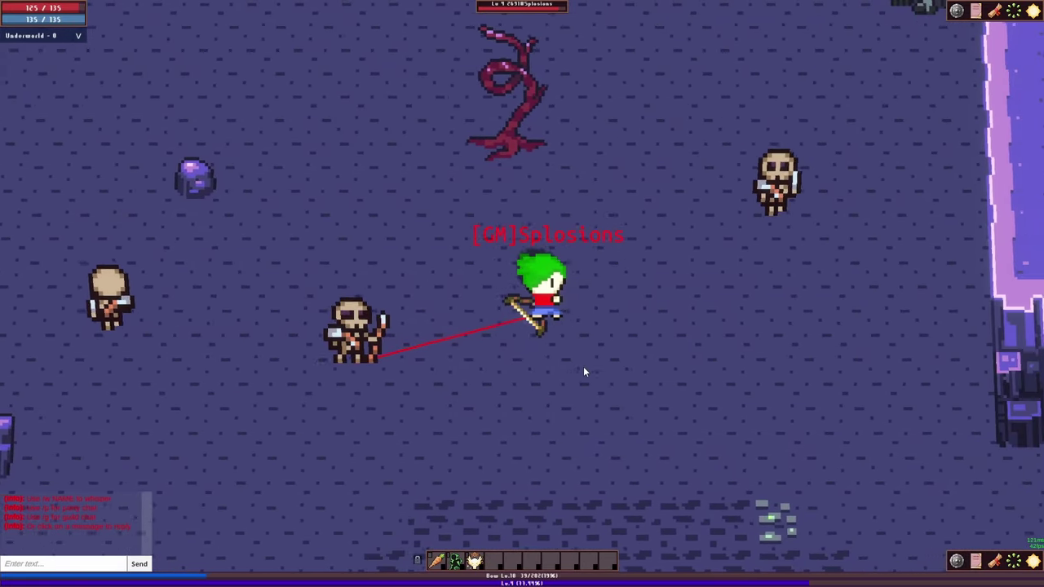
key(d)
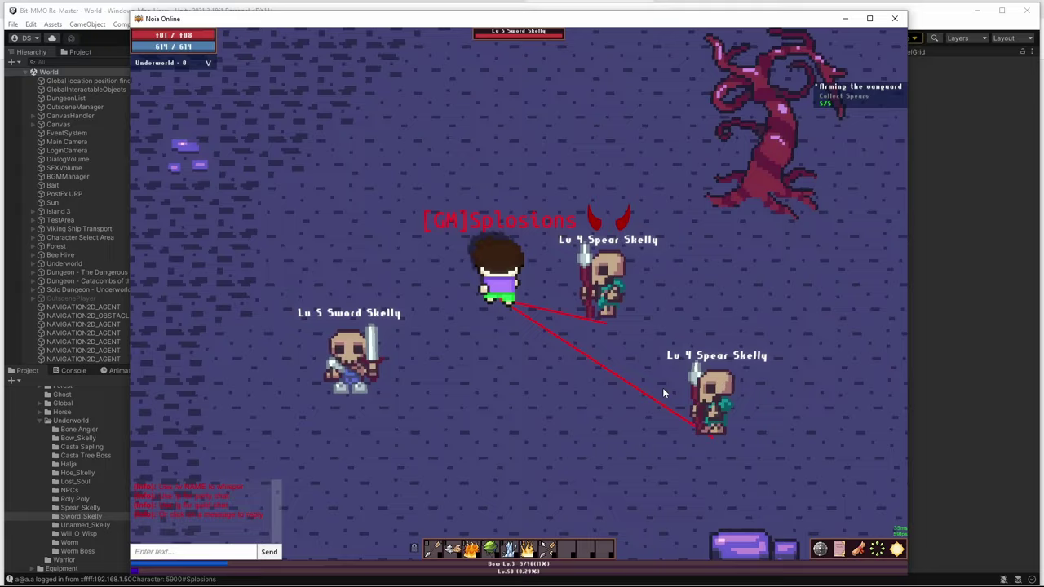
- In the windowed Noia Online client, lead the chasing Spear and Sword Skellies northwest across the brick-patterned ground
key(w+a)
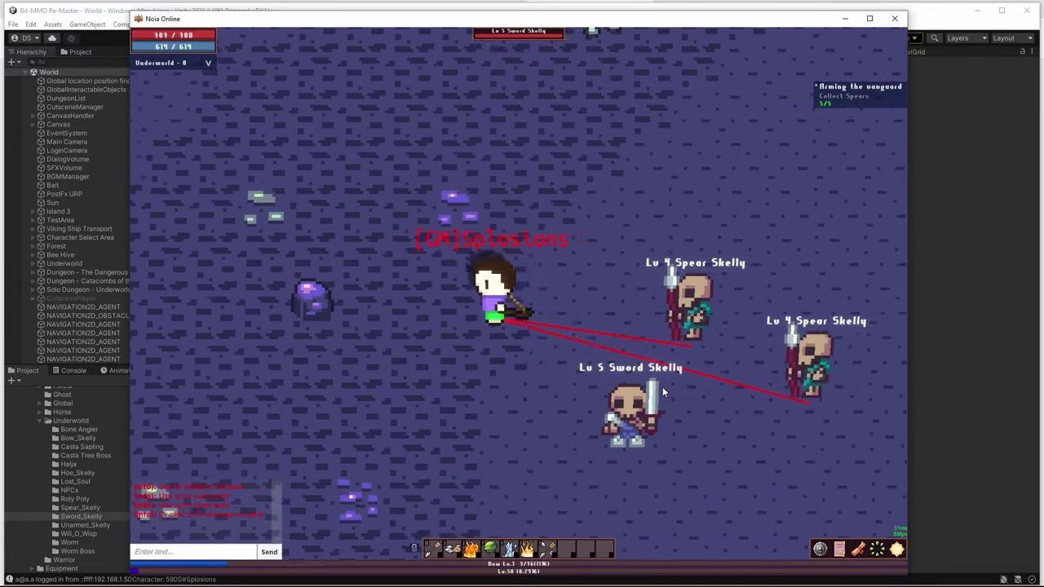
key(w+a)
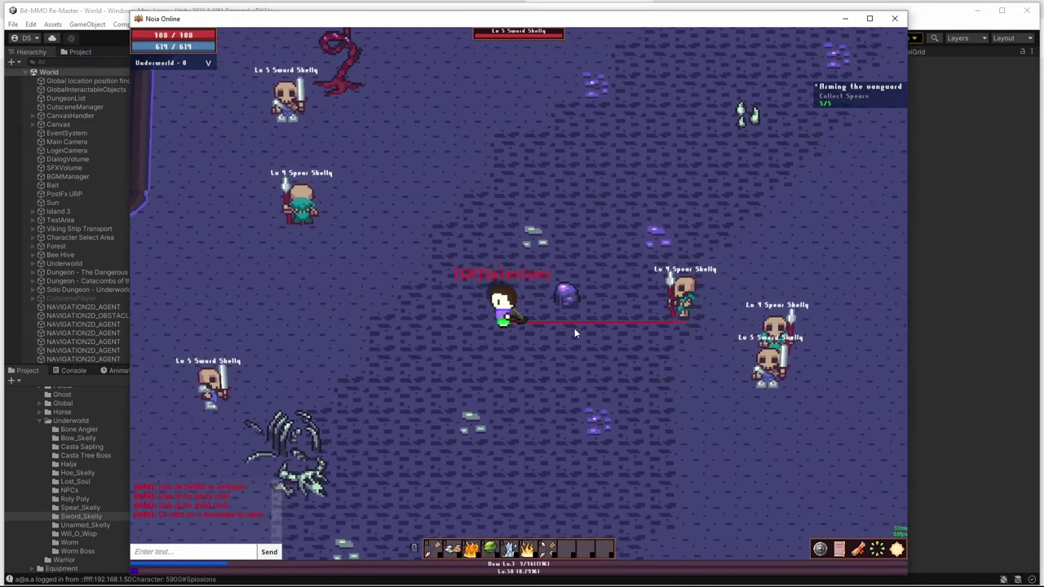
key(w+a)
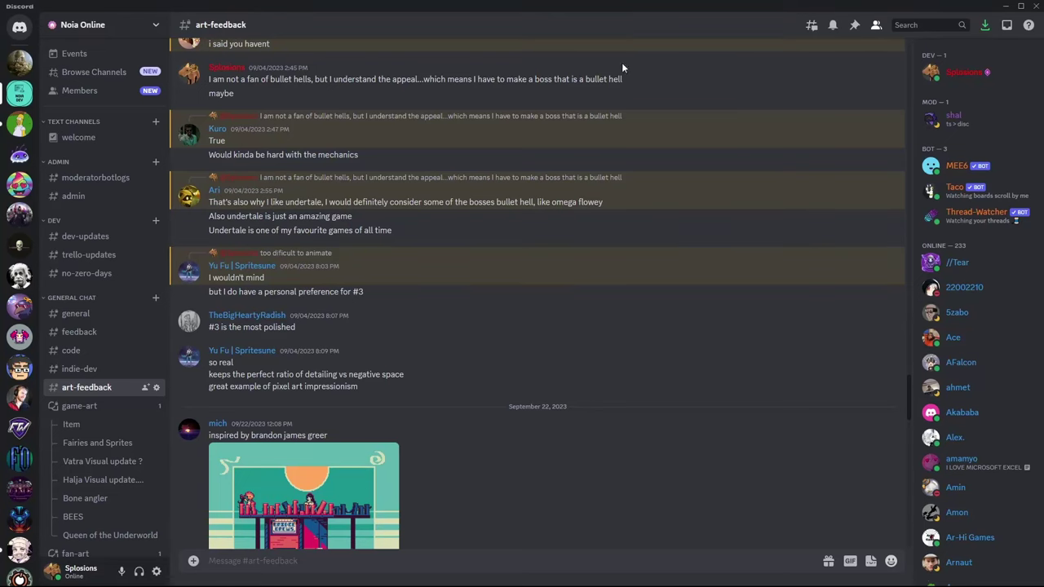
- In Discord, open the pinned messages of the art-feedback channel and look through the NOIA character art guide PDF
click(854, 28)
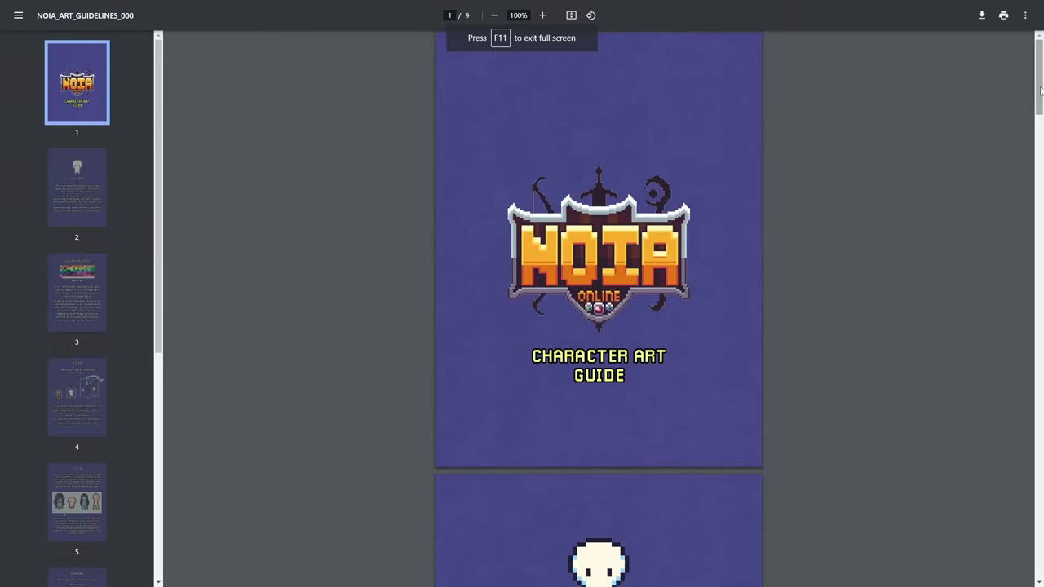
drag(1040, 89, 1038, 245)
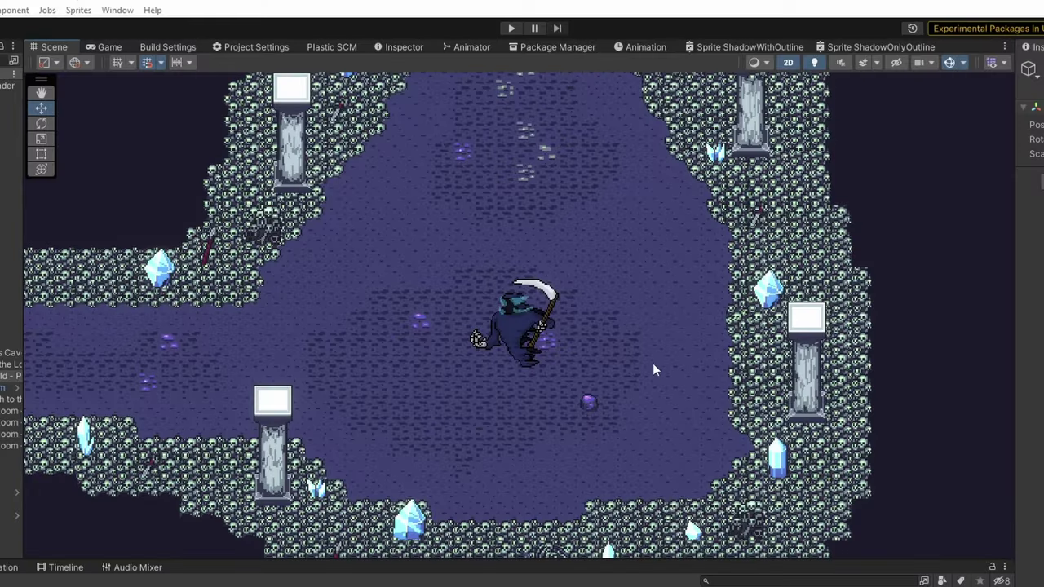
- In Unity's Scene view, examine the dark-blue scythe-wielding reaper sprite up close in the skull-walled cave room
scroll(576, 359, up, 10)
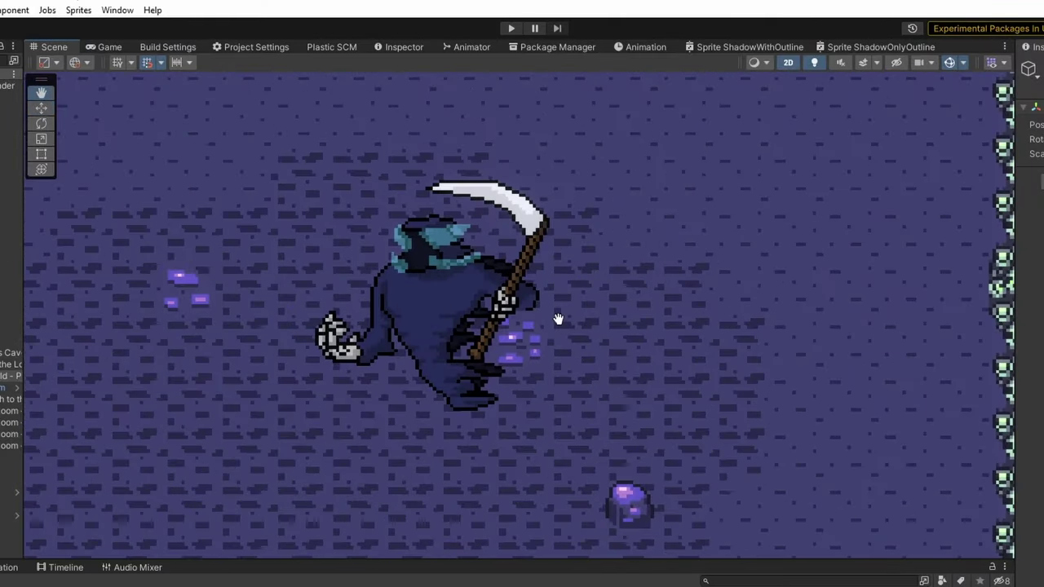
middle_drag(557, 318, 652, 351)
scroll(652, 350, down, 5)
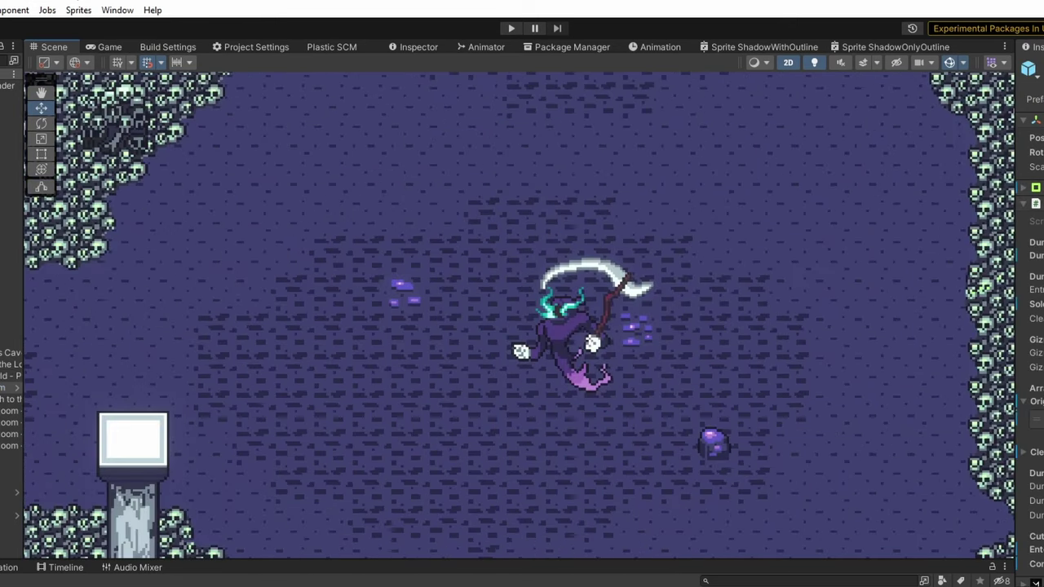
- Examine the purple reaper sprite with teal flames and a curved scythe in the cave room
scroll(646, 381, up, 5)
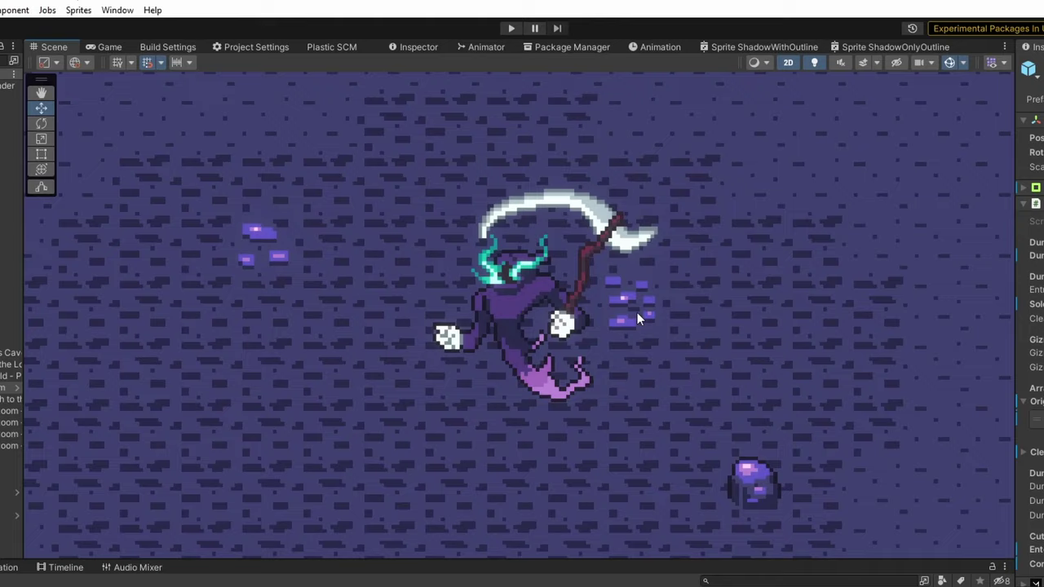
middle_drag(637, 312, 695, 356)
scroll(694, 349, up, 5)
middle_drag(736, 423, 687, 336)
scroll(687, 334, down, 5)
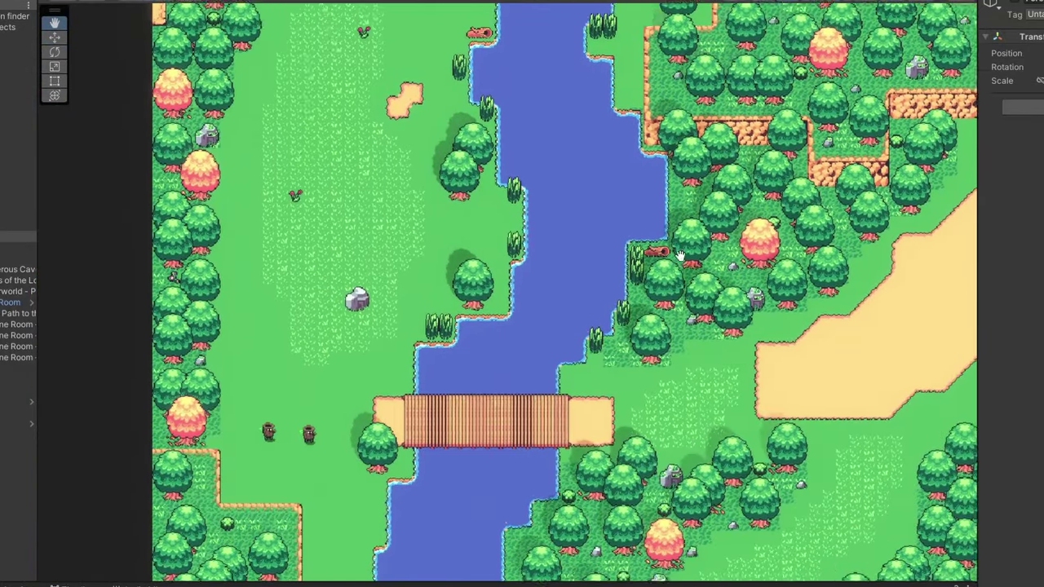
- Survey the forest map from the river bridge to the farmhouse and examine its sunflower field, farmers and Target Dummy
drag(760, 491, 756, 473)
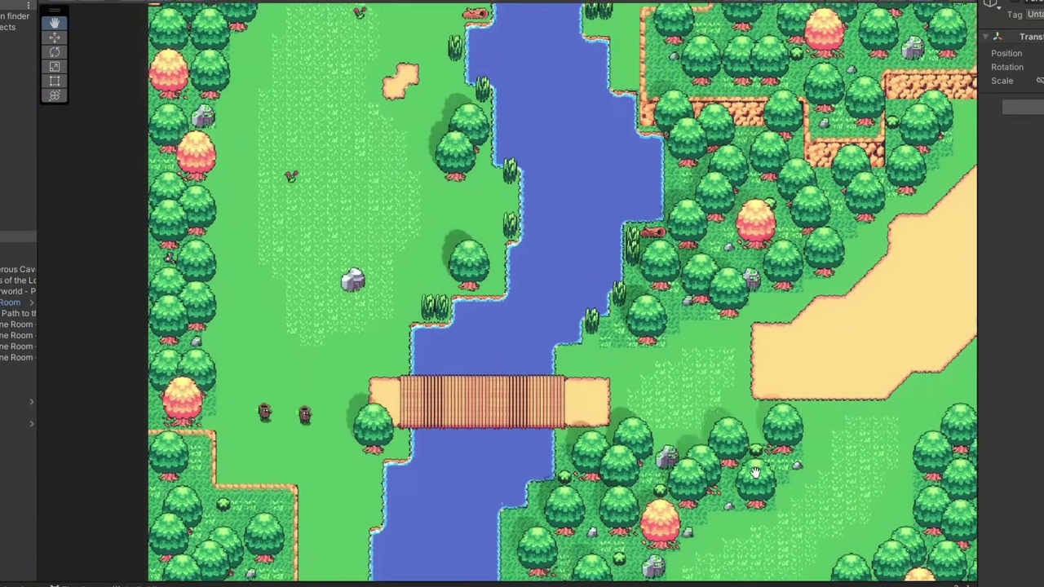
middle_drag(755, 473, 616, 157)
middle_drag(734, 418, 515, 154)
middle_drag(643, 460, 757, 100)
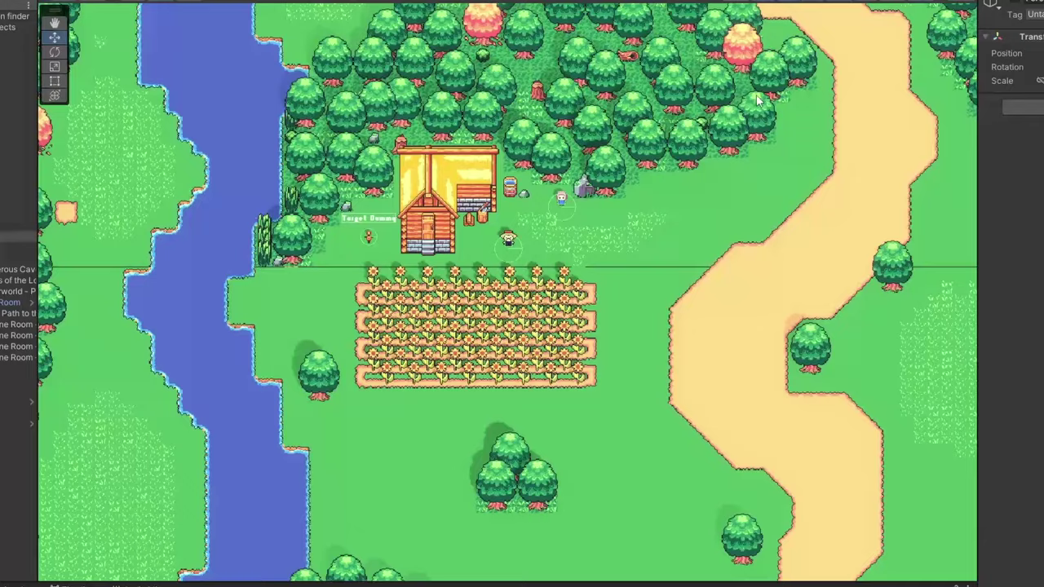
scroll(489, 263, up, 6)
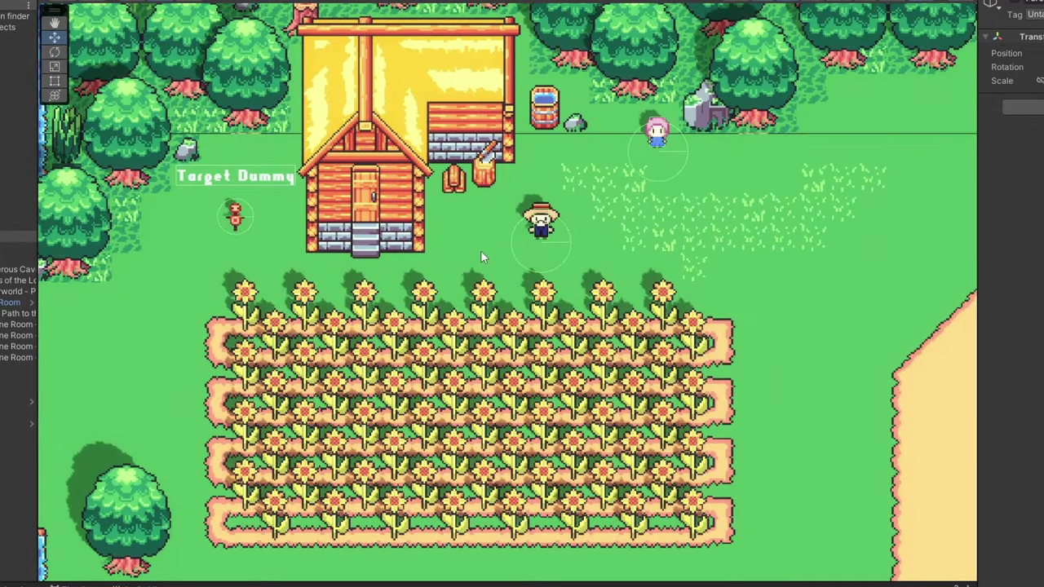
- Survey the forest map east of the farm, from the sandy path to the cave entrance and the area north of it
scroll(480, 250, down, 4)
middle_drag(850, 378, 355, 284)
scroll(647, 316, down, 4)
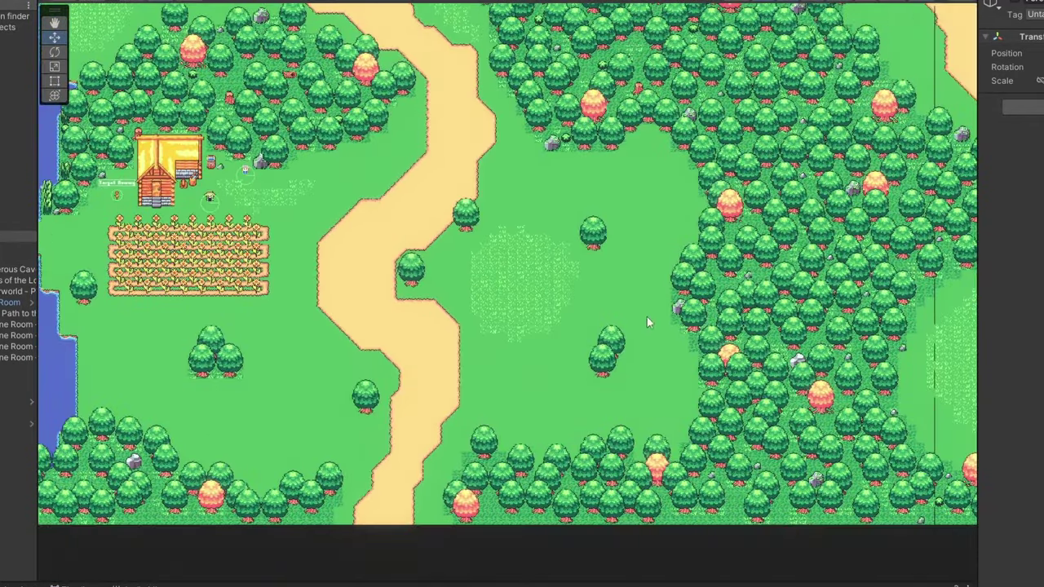
middle_drag(779, 344, 279, 472)
middle_drag(743, 282, 456, 402)
scroll(455, 402, down, 2)
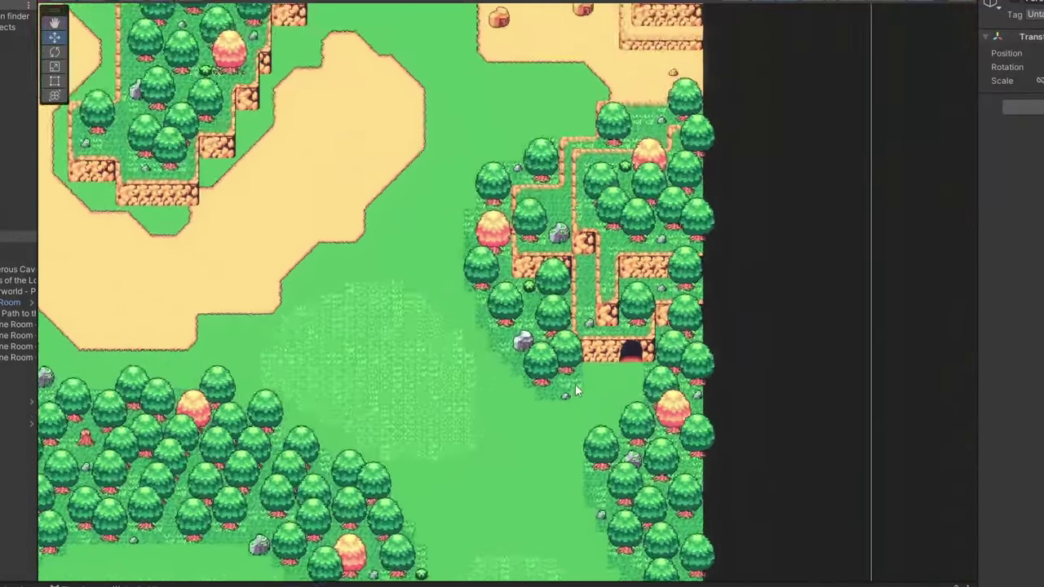
scroll(575, 384, up, 2)
scroll(436, 147, down, 2)
middle_drag(435, 147, 550, 466)
scroll(550, 465, up, 1)
middle_drag(496, 226, 620, 545)
middle_drag(604, 285, 635, 443)
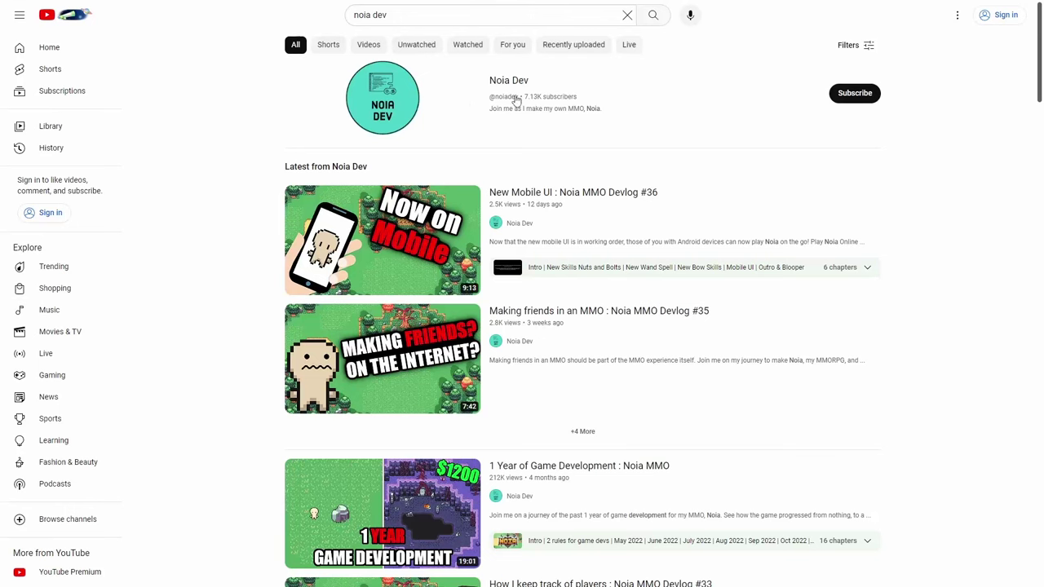
- On YouTube, open the Noia Dev channel and look through the subscriptions on its channels page
click(514, 81)
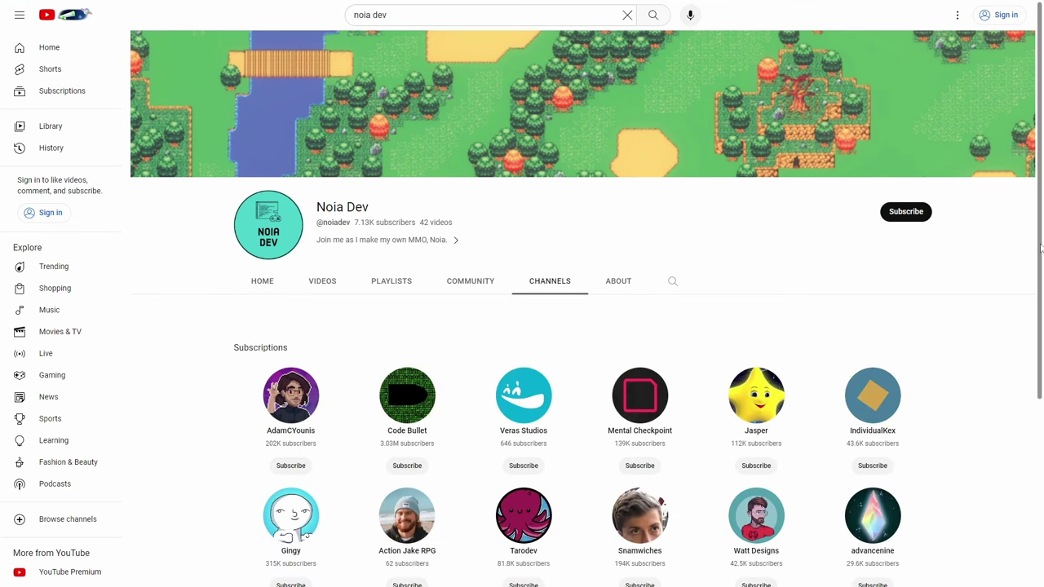
scroll(1040, 249, down, 5)
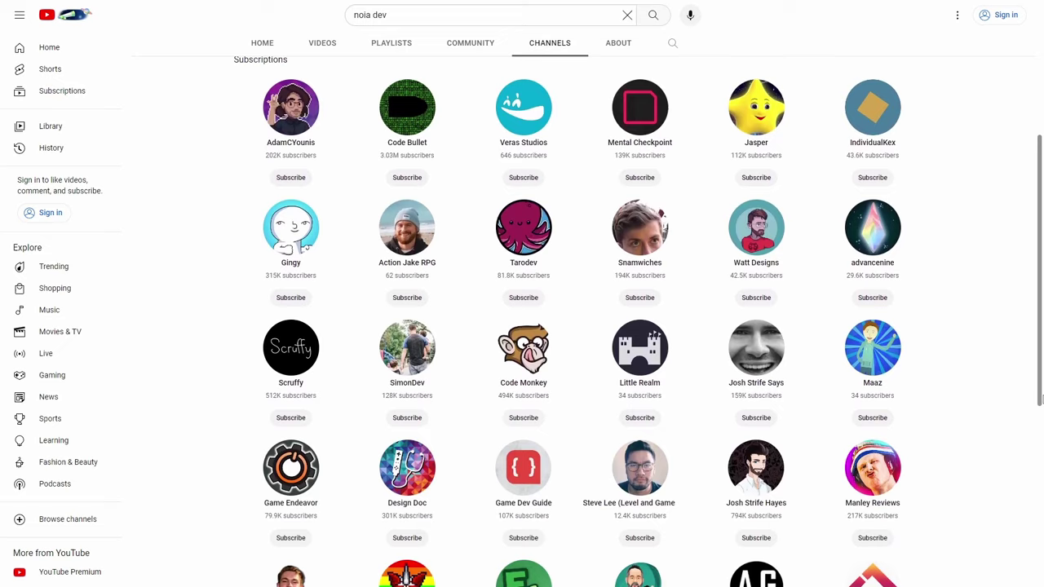
drag(1042, 399, 1026, 574)
scroll(977, 511, down, 1)
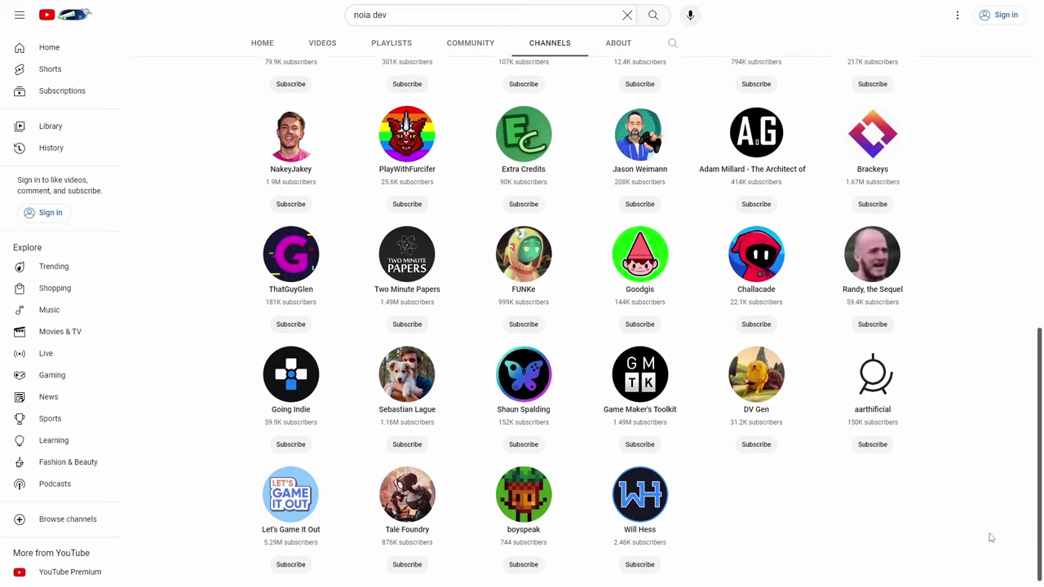
scroll(956, 447, up, 10)
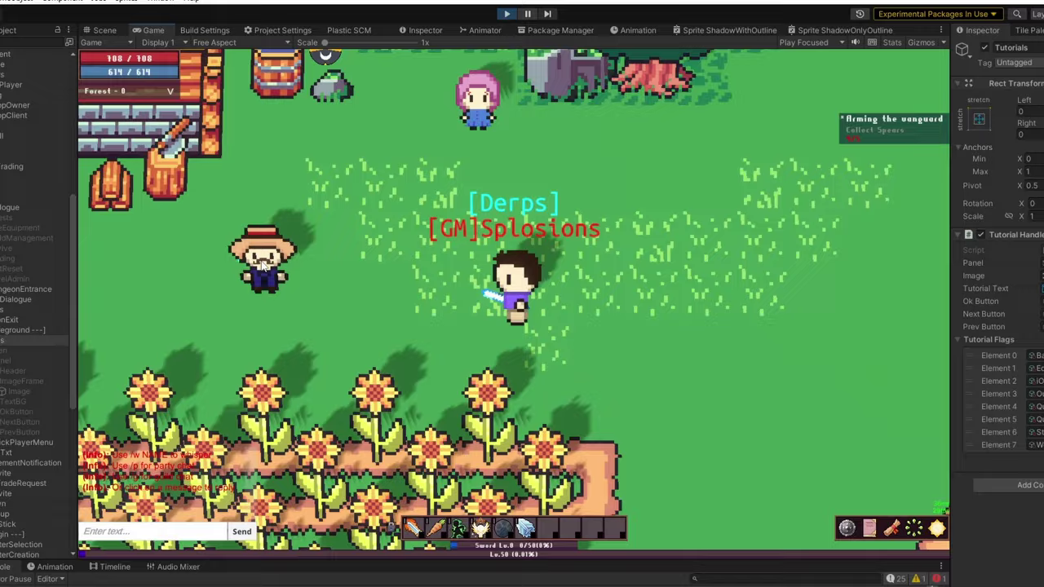
- In the running Unity game, walk past the straw-hatted farmer to the Target Dummy and attack it with the Swish skill
key(a)
scroll(493, 311, down, 3)
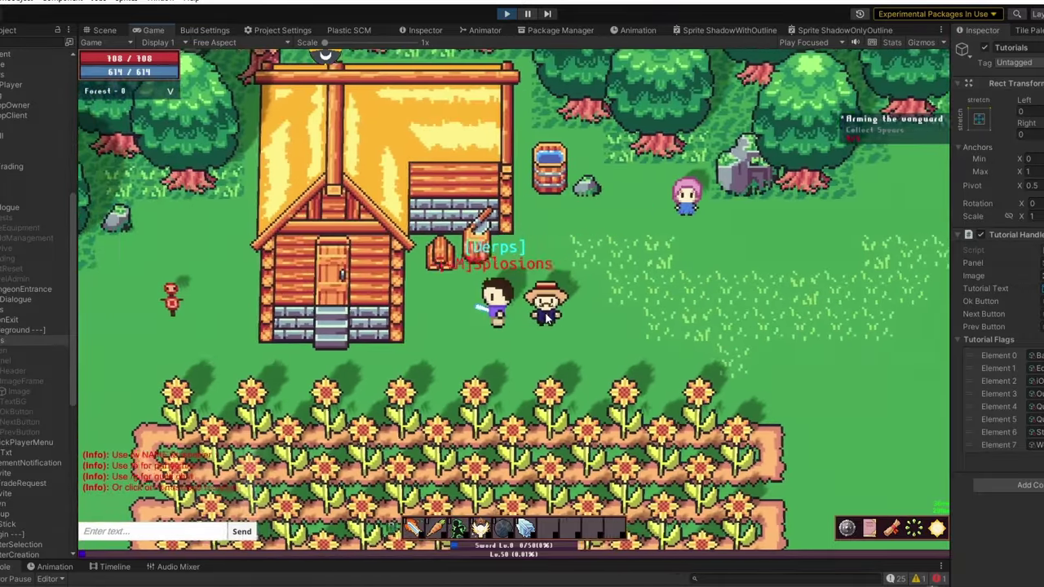
key(a)
key(s)
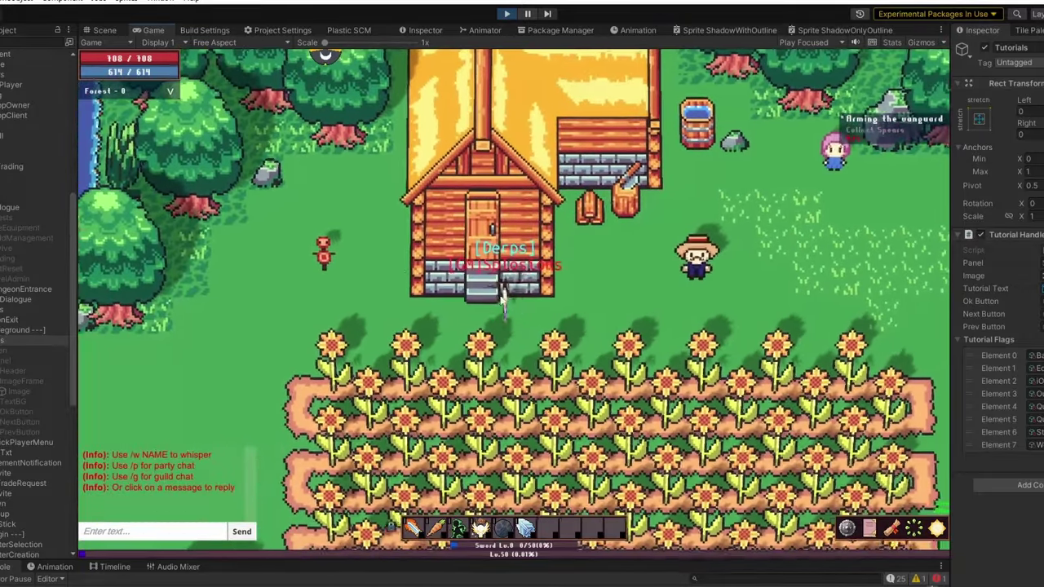
key(a)
key(s)
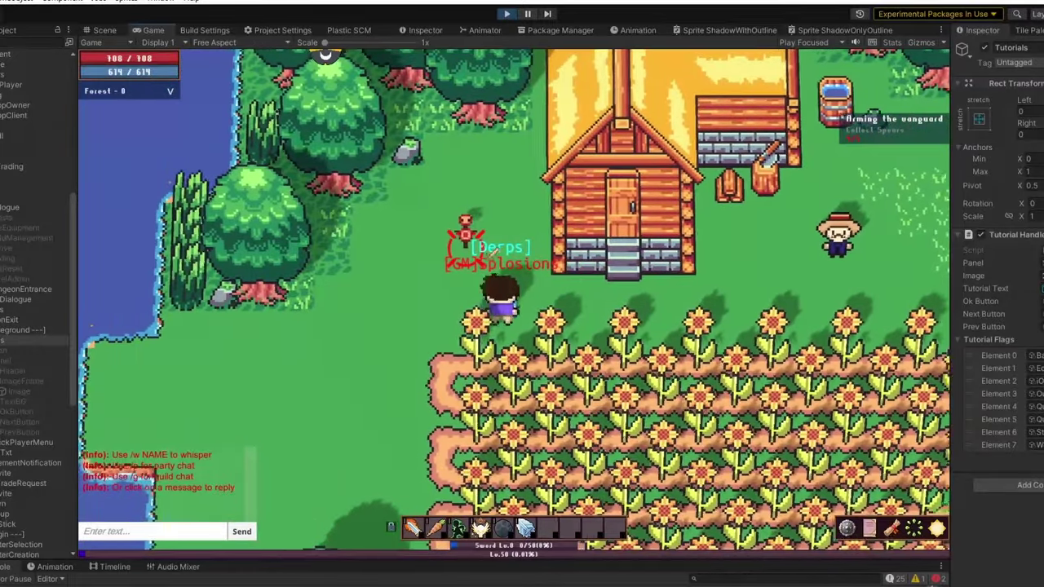
key(w)
key(1)
key(a)
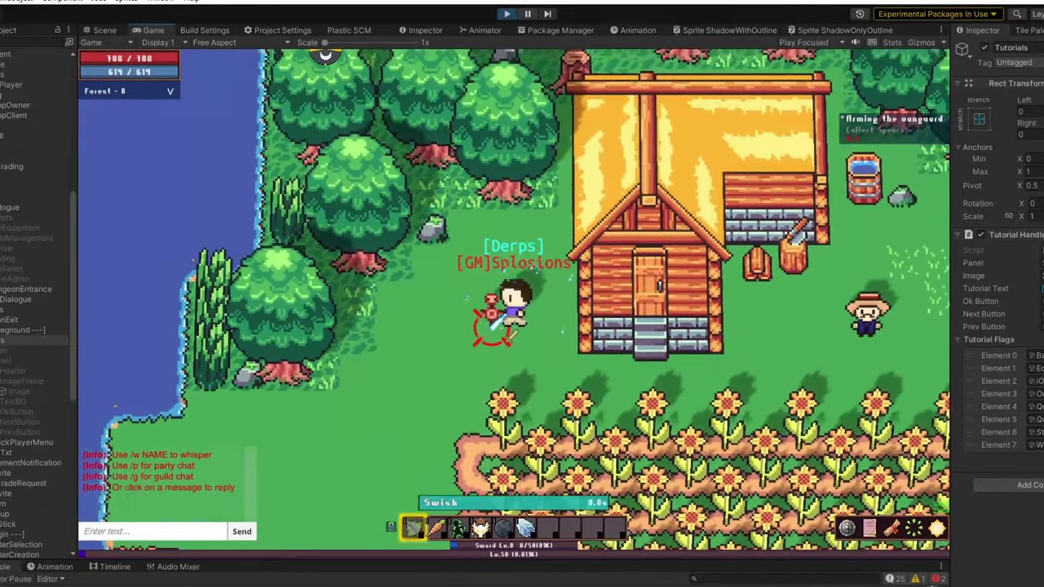
- Walk the character down through the sunflower field and back up between the flower rows toward the farmhouse
key(s)
key(d)
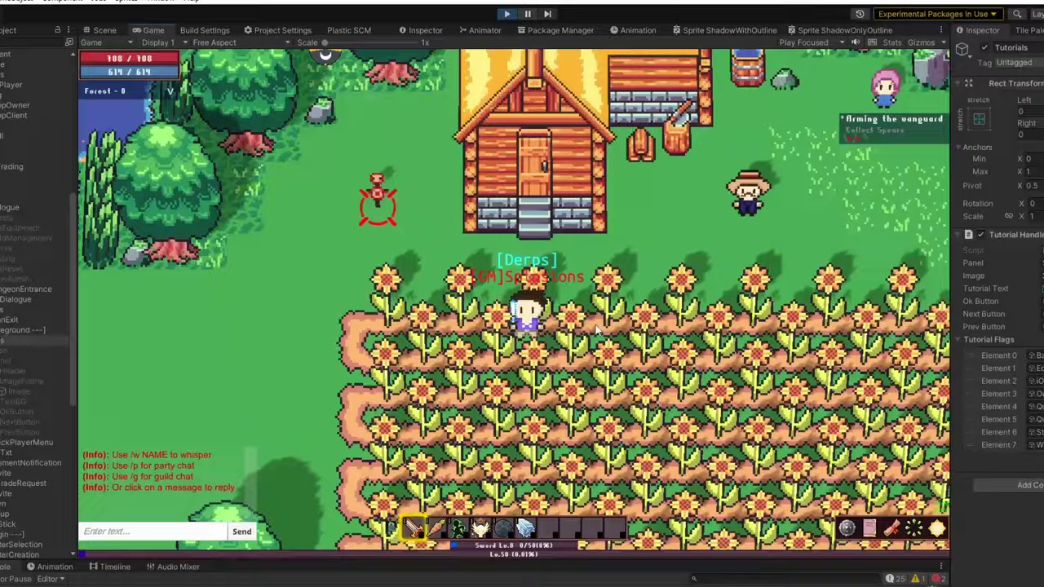
key(s)
key(d)
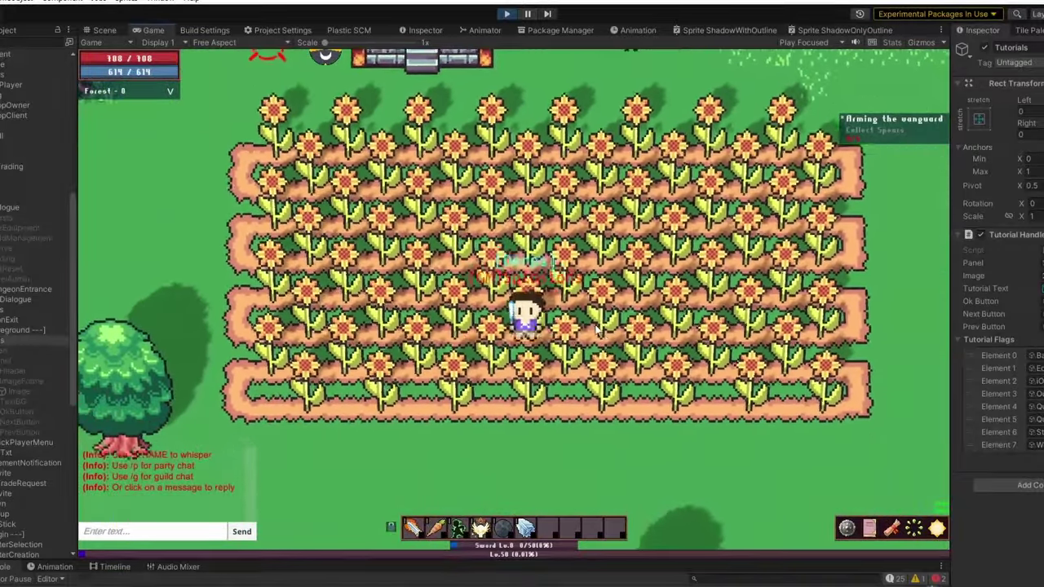
key(w)
key(a)
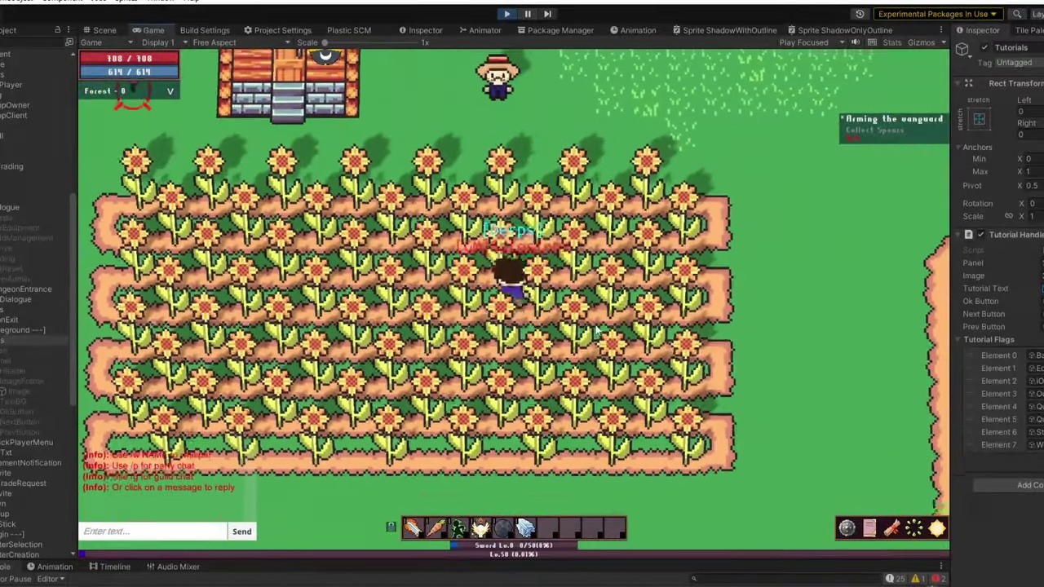
key(w)
key(a)
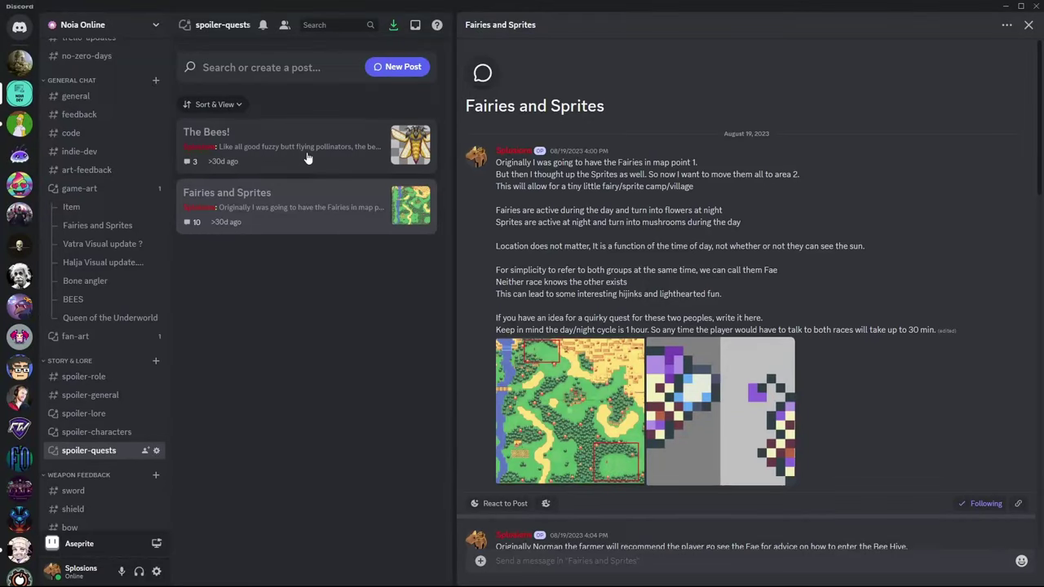
- In Discord's spoiler-quests forum, read the posts "The Bees!" and "Fairies and Sprites" for their quest ideas
click(326, 163)
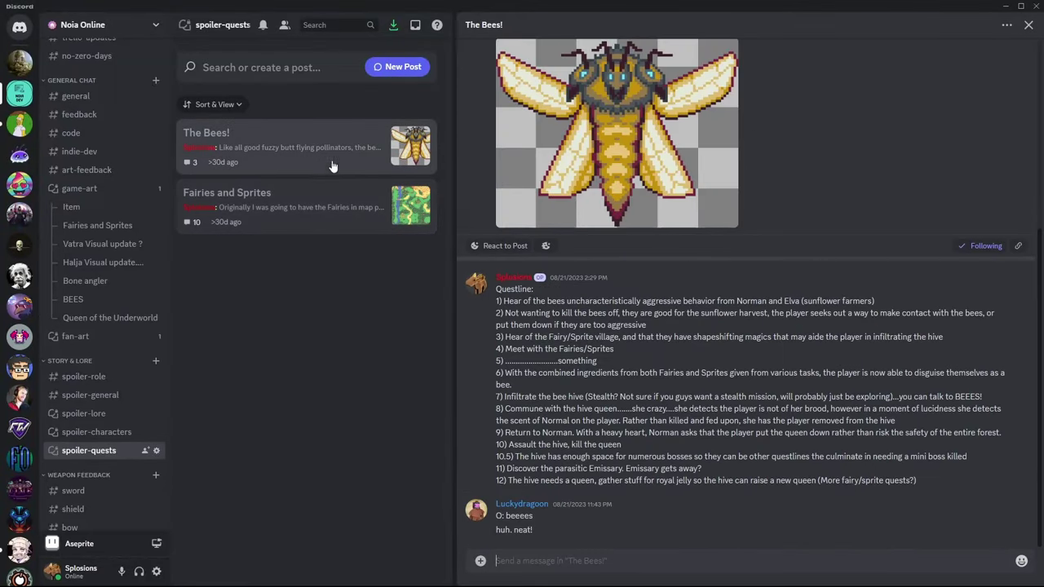
scroll(504, 262, up, 5)
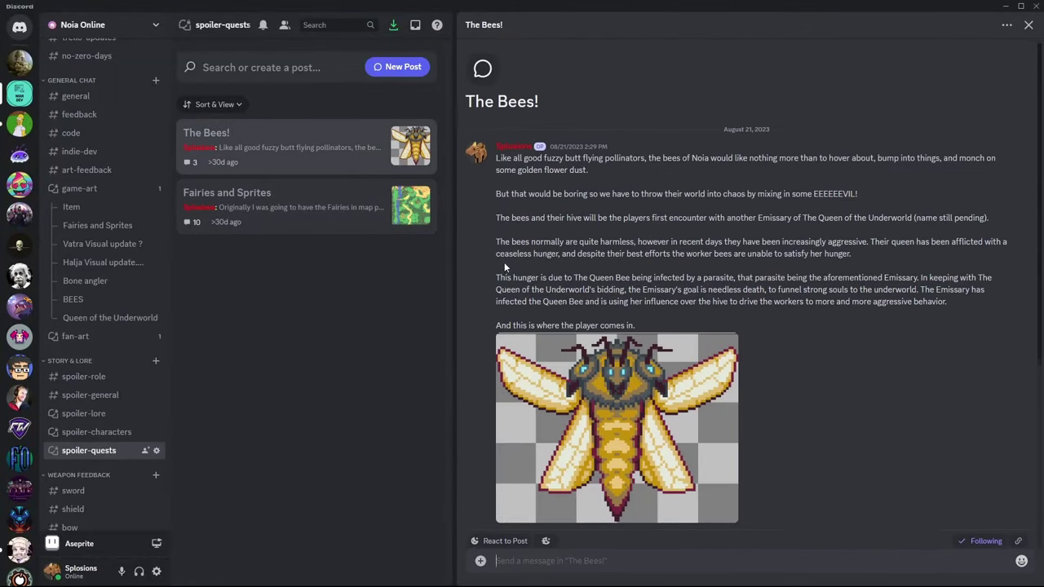
click(350, 213)
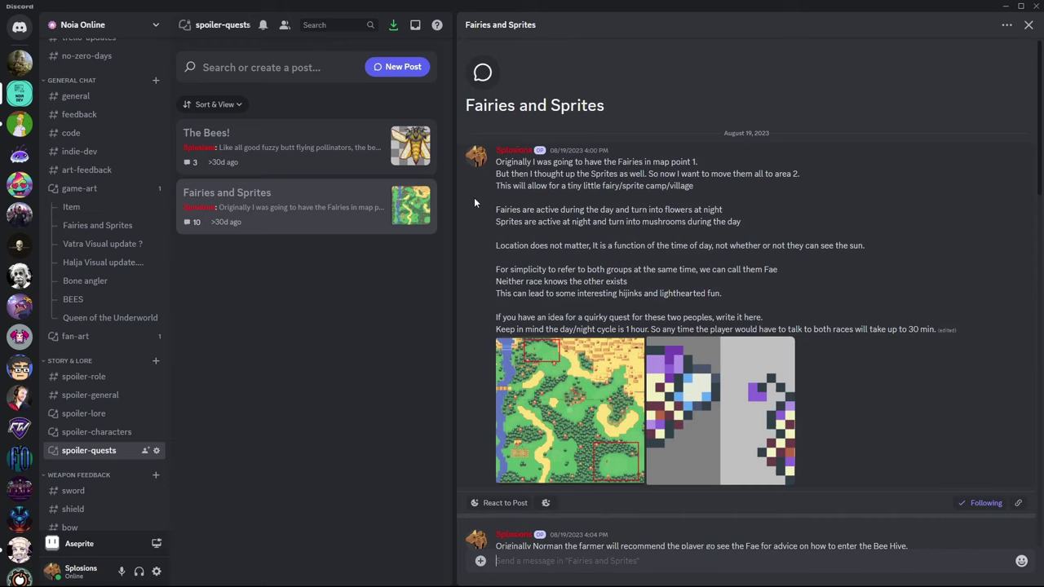
scroll(501, 206, down, 15)
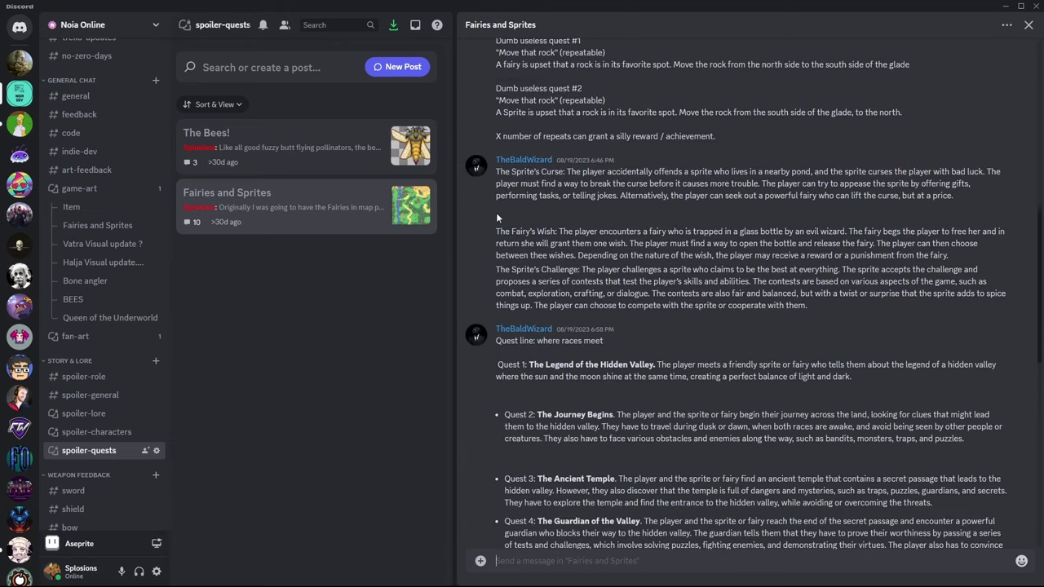
- Read the remaining quest lines in the "Fairies and Sprites" post and open the spoiler-characters channel
scroll(492, 212, down, 3)
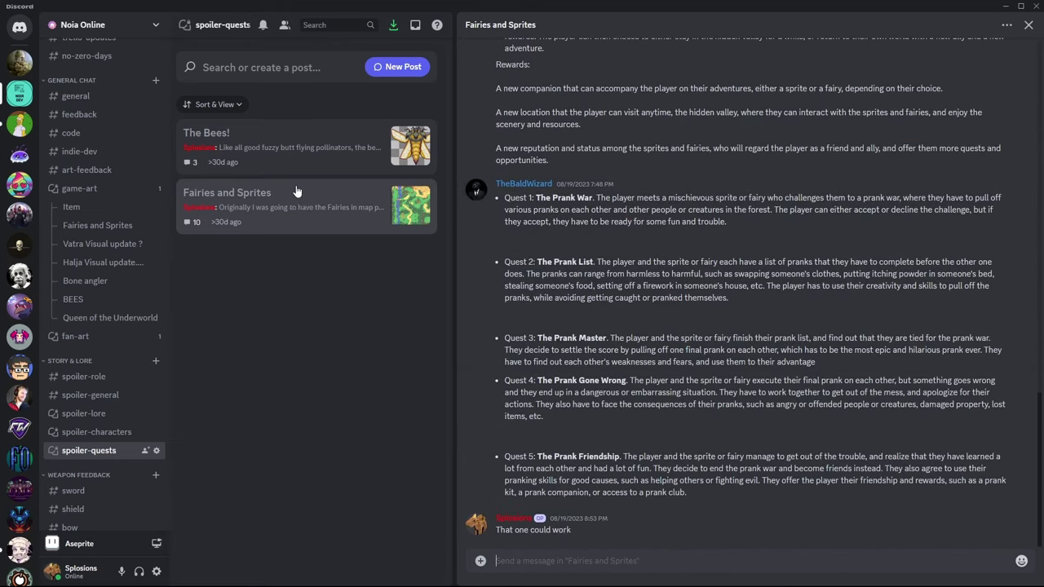
click(104, 432)
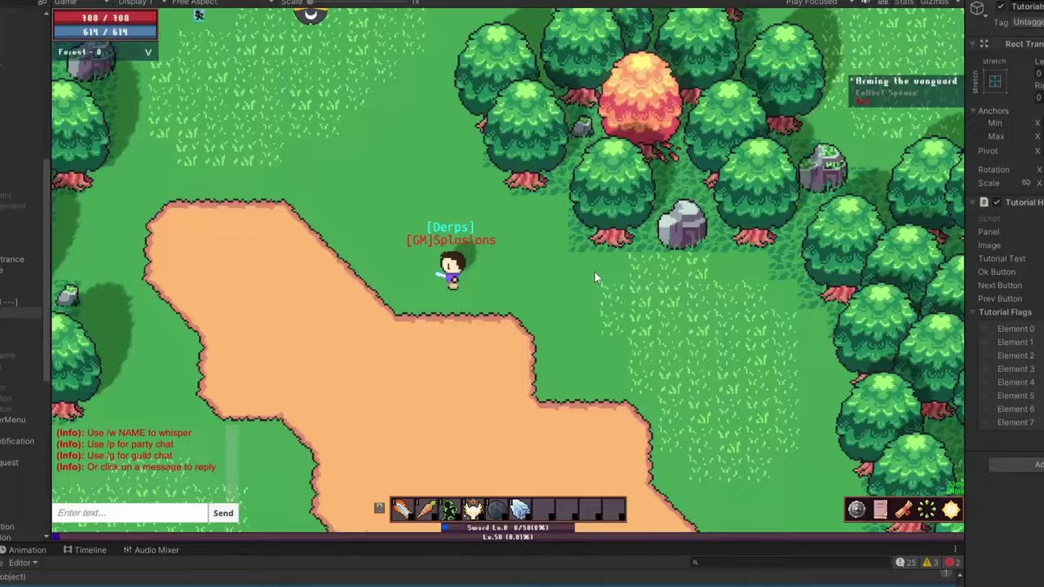
- In the running Unity game, walk the character through the Forest map, across the grass and dirt road to the rocky ledges
key(w)
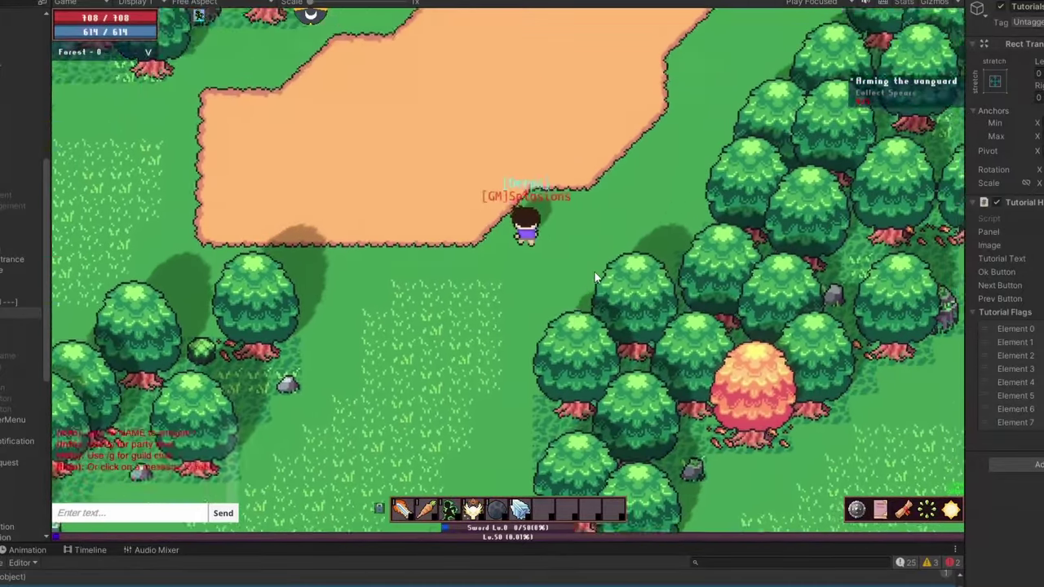
key(d)
key(d)
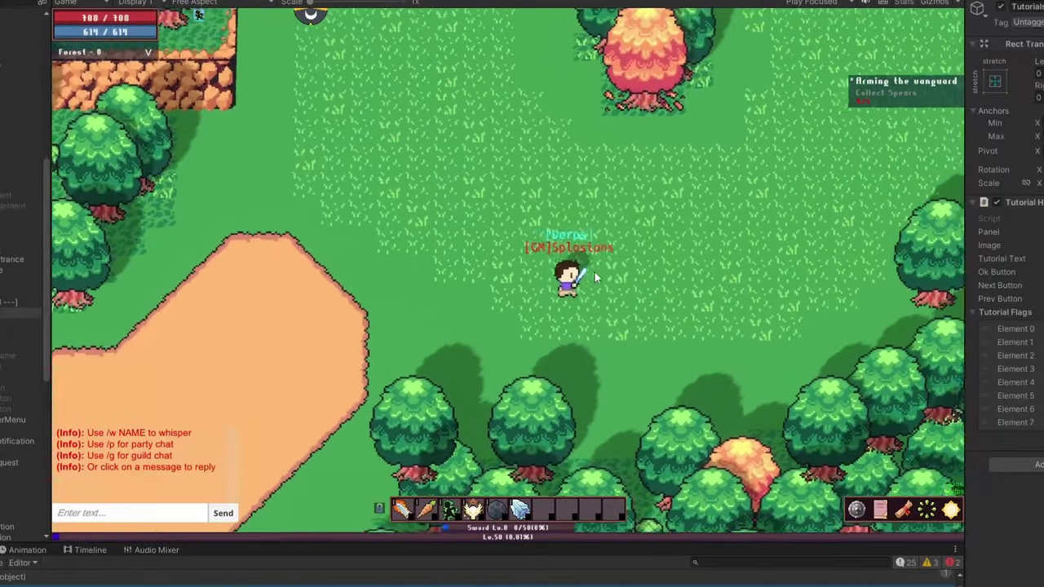
key(d)
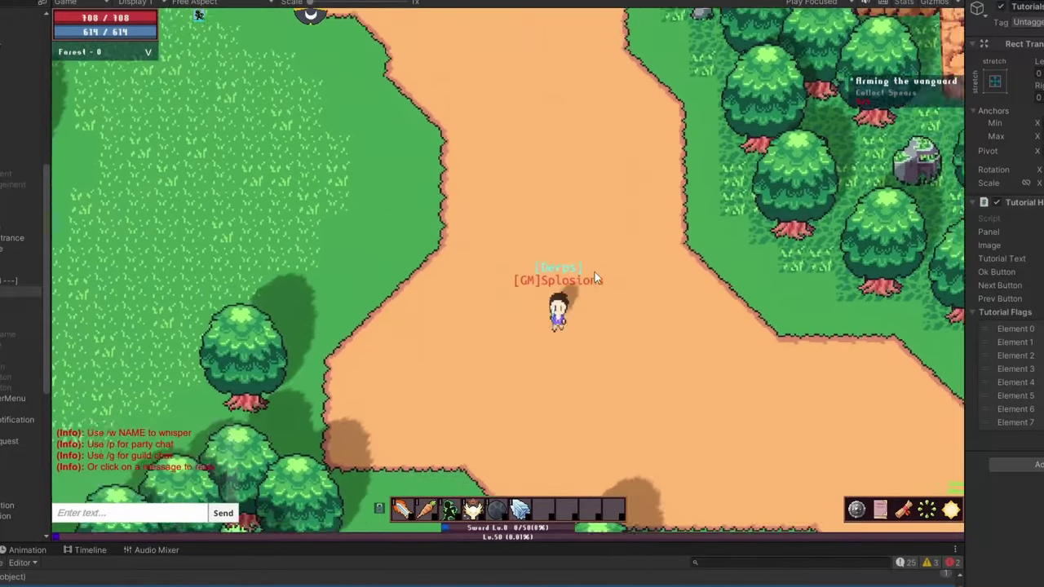
key(s)
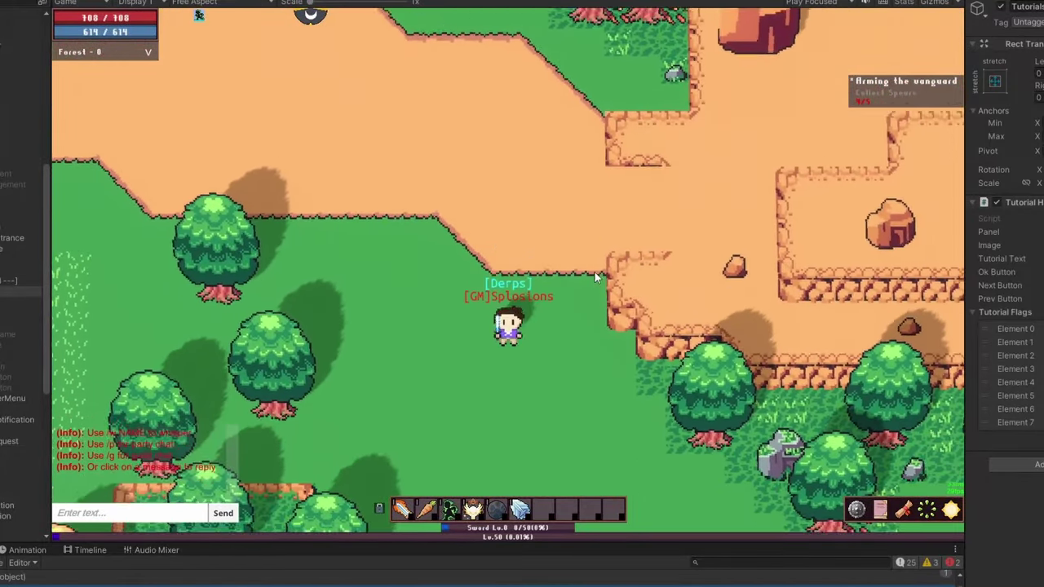
- Walk the character west from the rocky ledges across the grass to the cave entrance in the tree-topped cliff
key(d)
key(a)
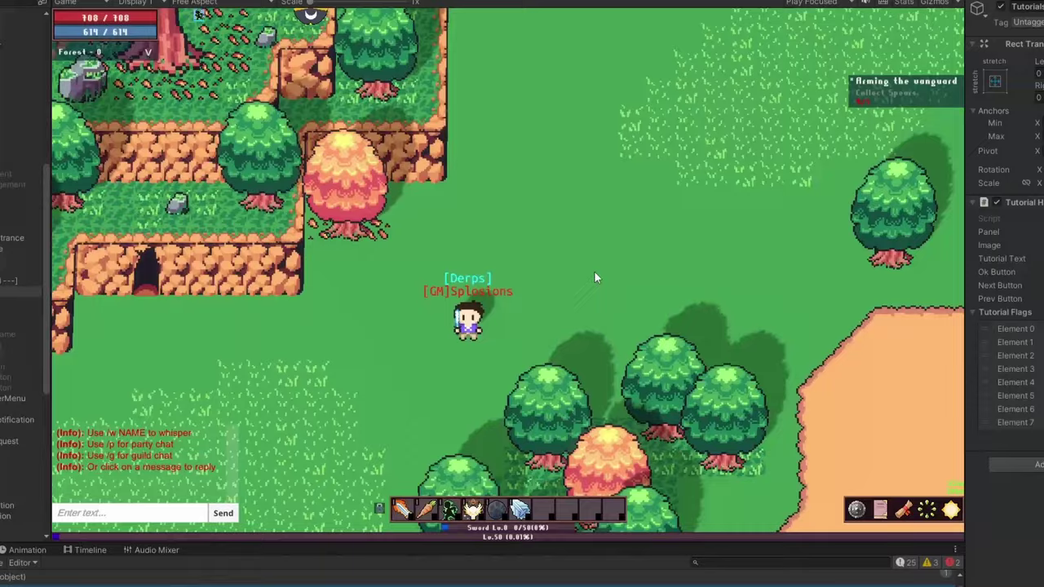
key(a)
key(w)
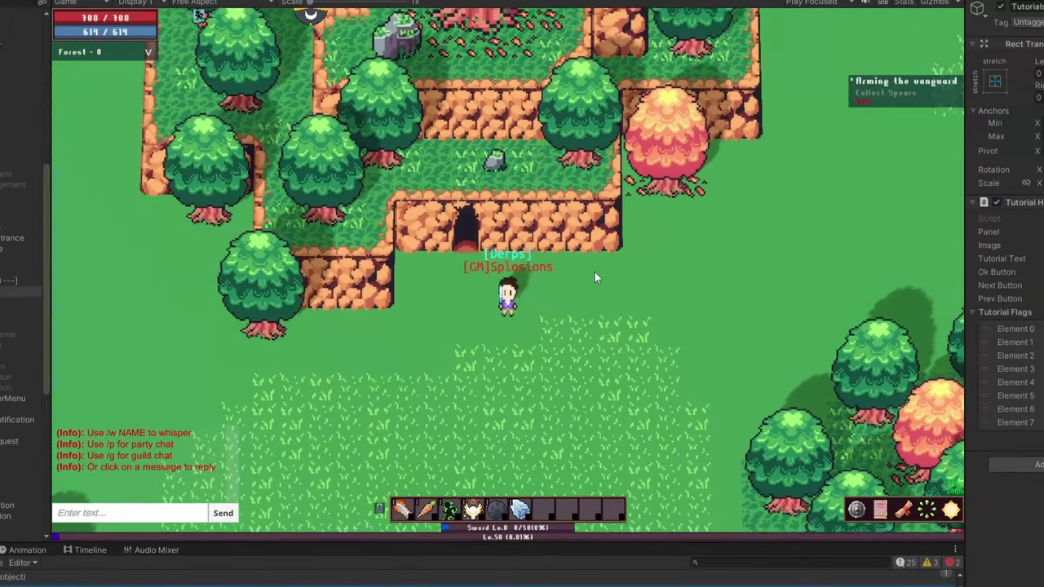